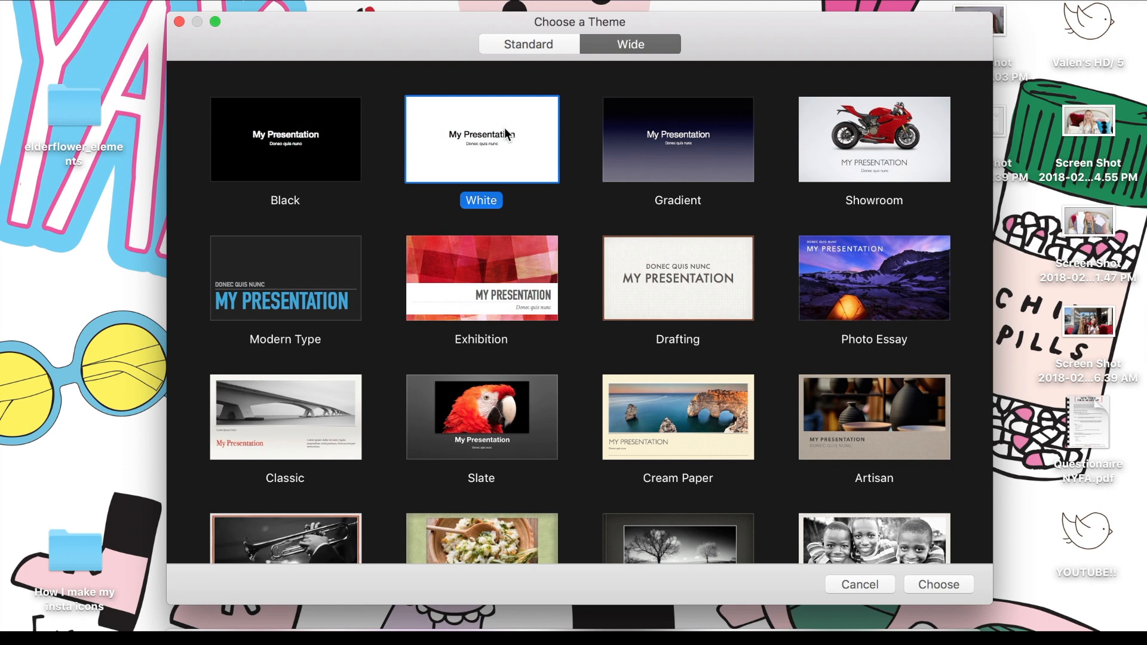
Create a wide presentation with the White theme and delete the title and subtitle placeholders from the first slide.
click(937, 583)
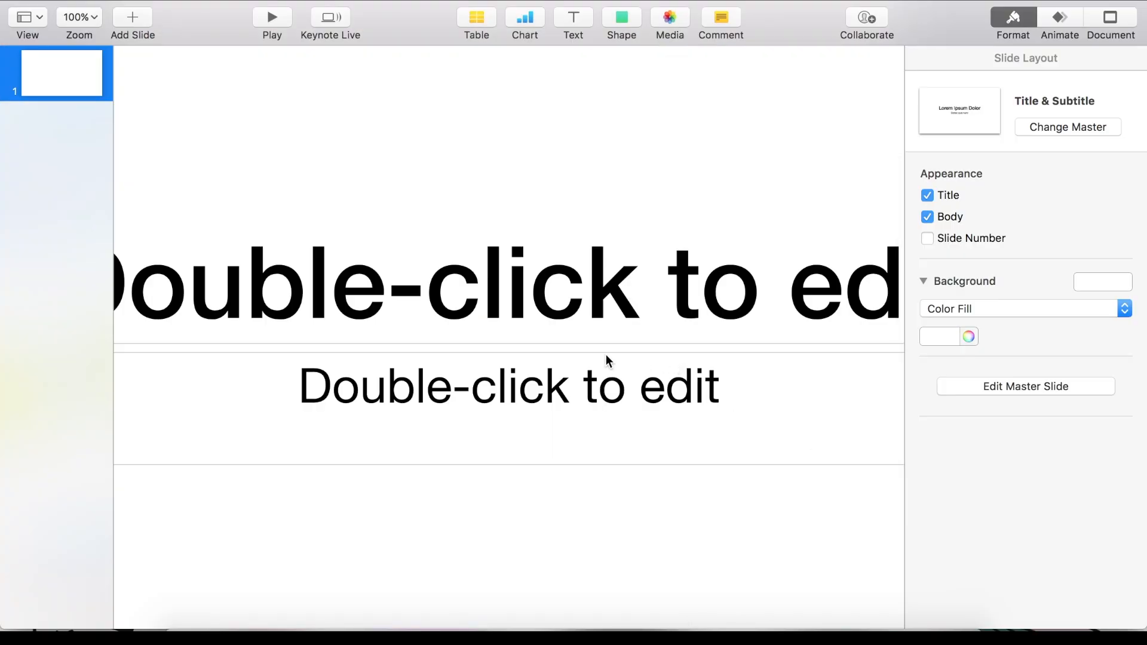
scroll(468, 463, down, 5)
scroll(469, 463, down, 2)
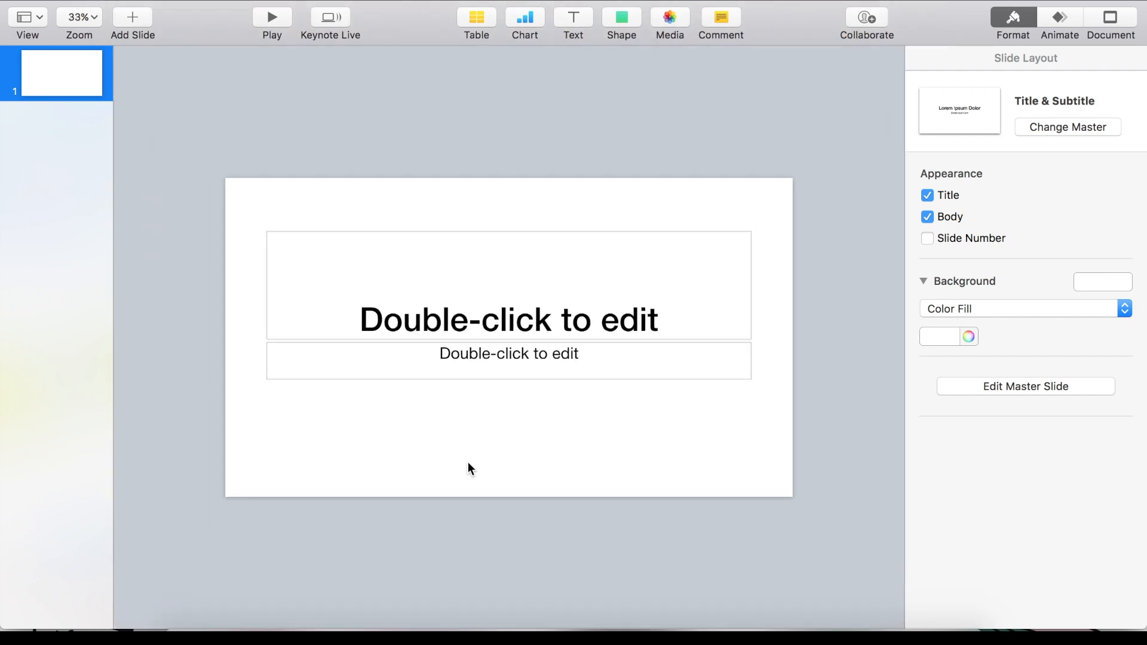
click(499, 323)
key(Delete)
click(502, 350)
key(Delete)
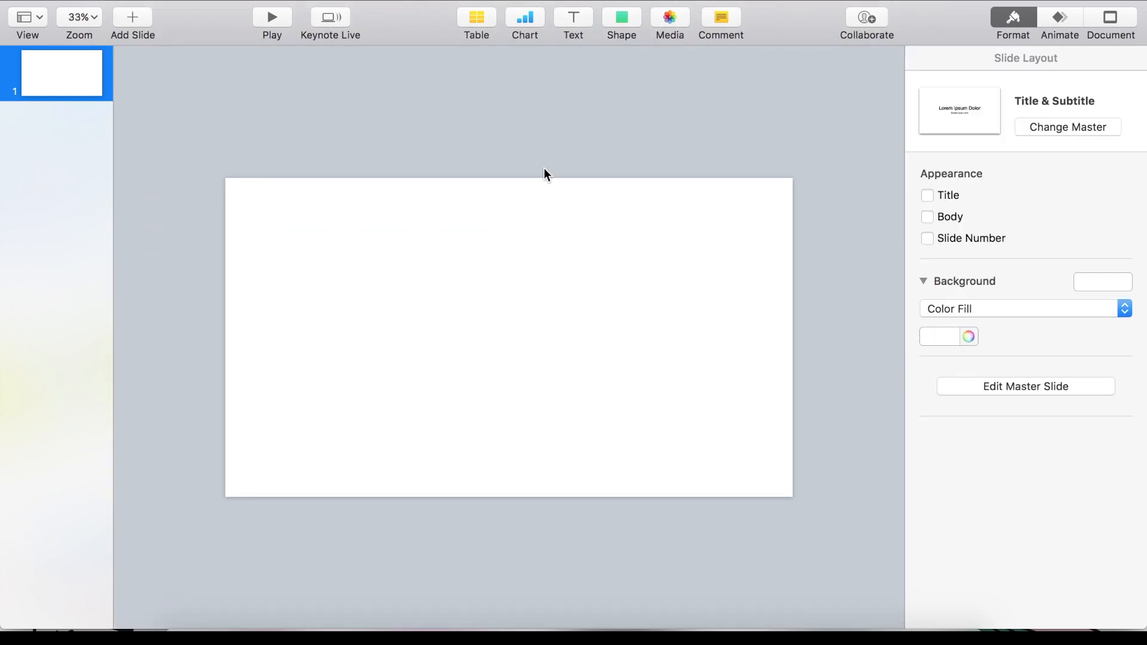
Open the "How I make my insta icons" folder from the desktop and preview the portrait photo taken against a wall.
drag(410, 40, 503, 18)
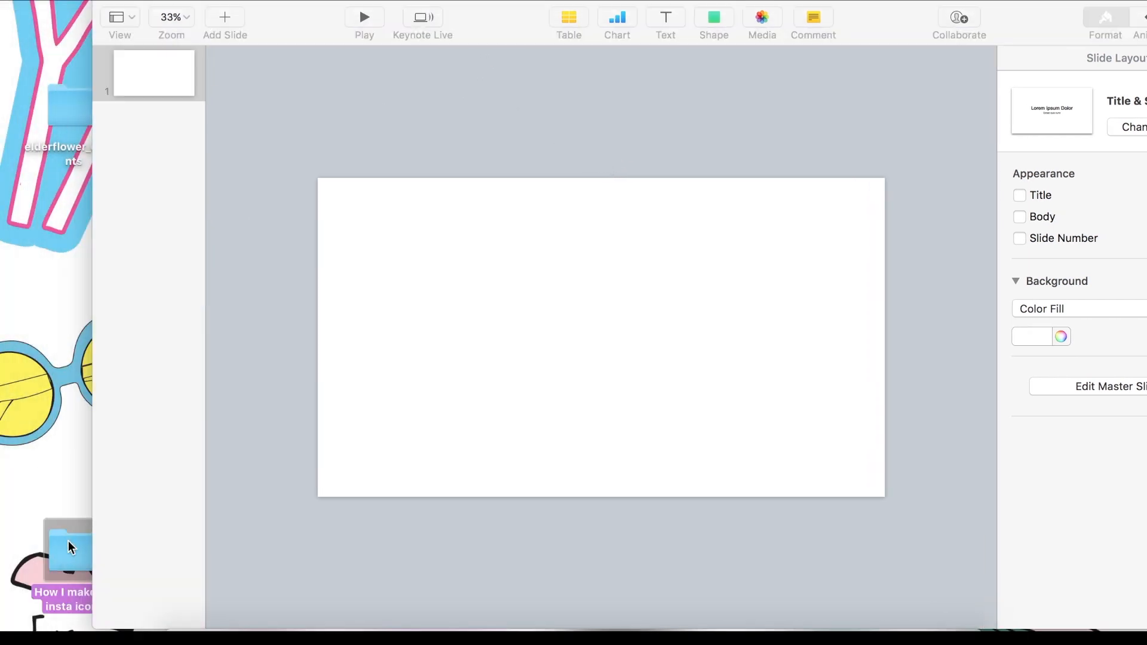
double_click(68, 541)
click(189, 189)
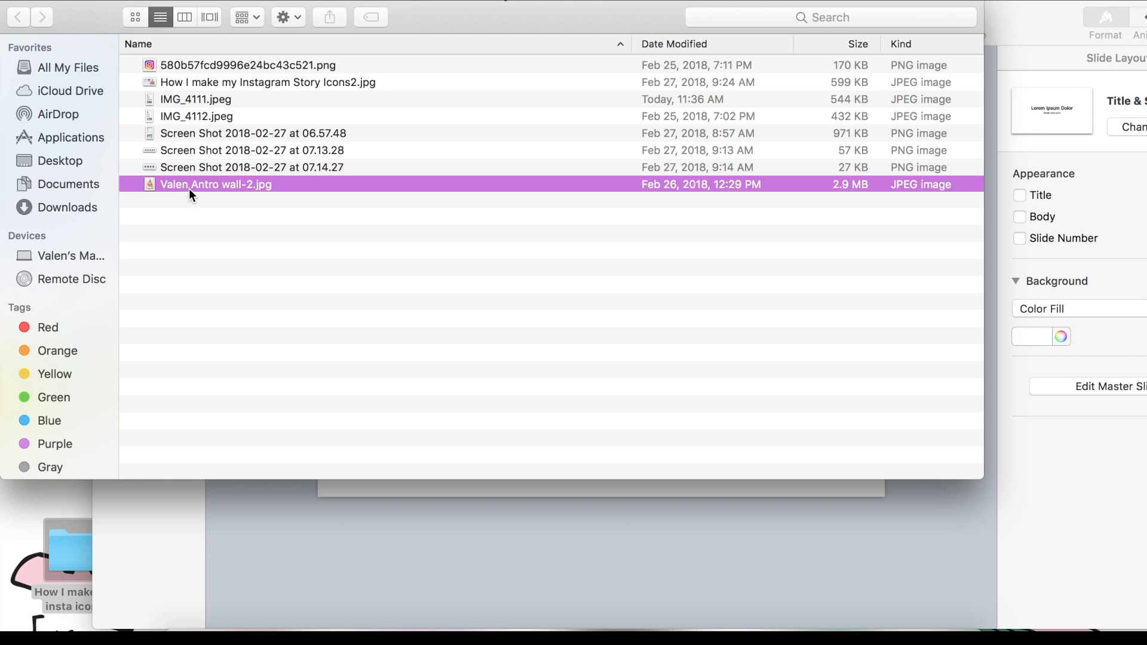
key(space)
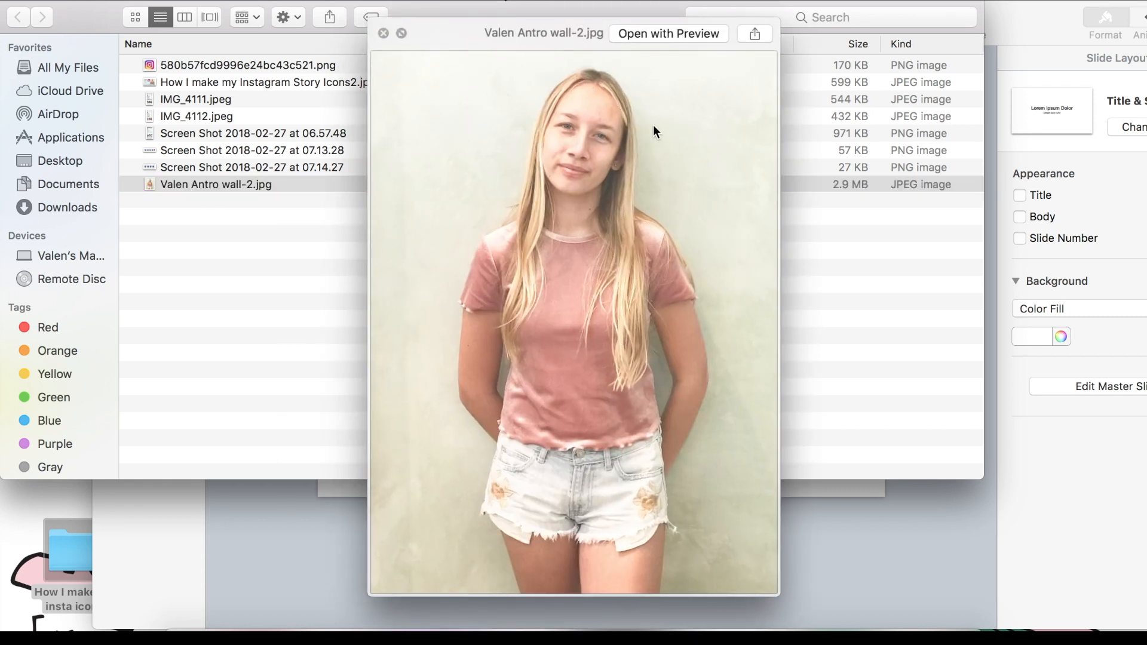
key(space)
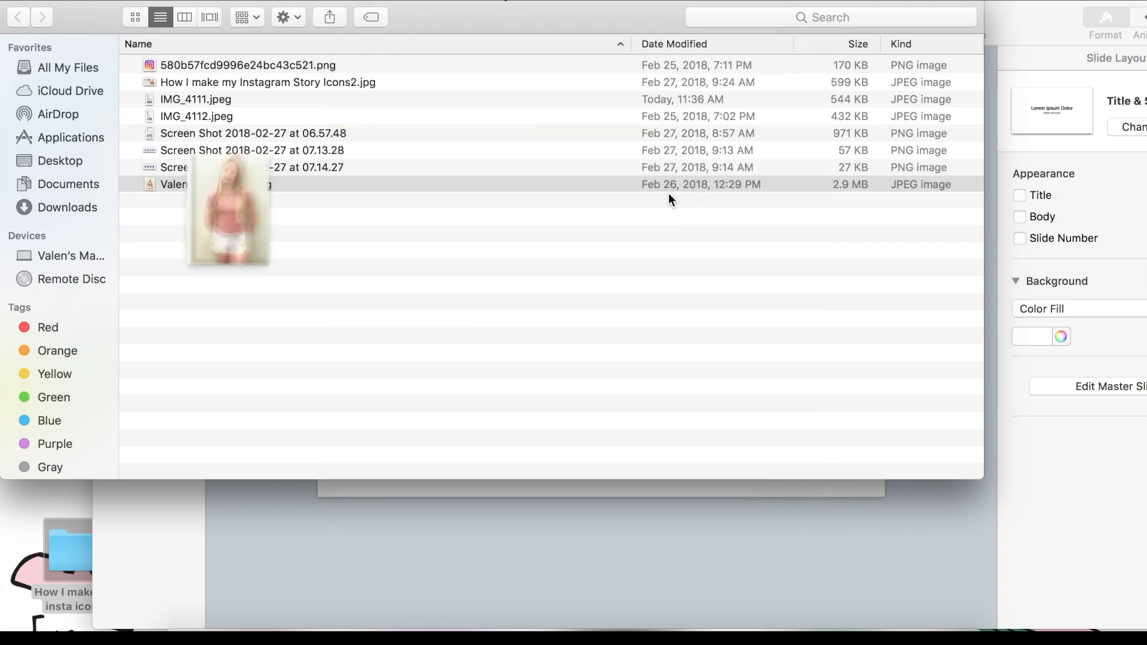
Insert the portrait photo from the folder onto the slide and get the folder window out of the way.
drag(549, 9, 361, 15)
drag(348, 183, 838, 309)
drag(64, 3, 329, 90)
click(93, 80)
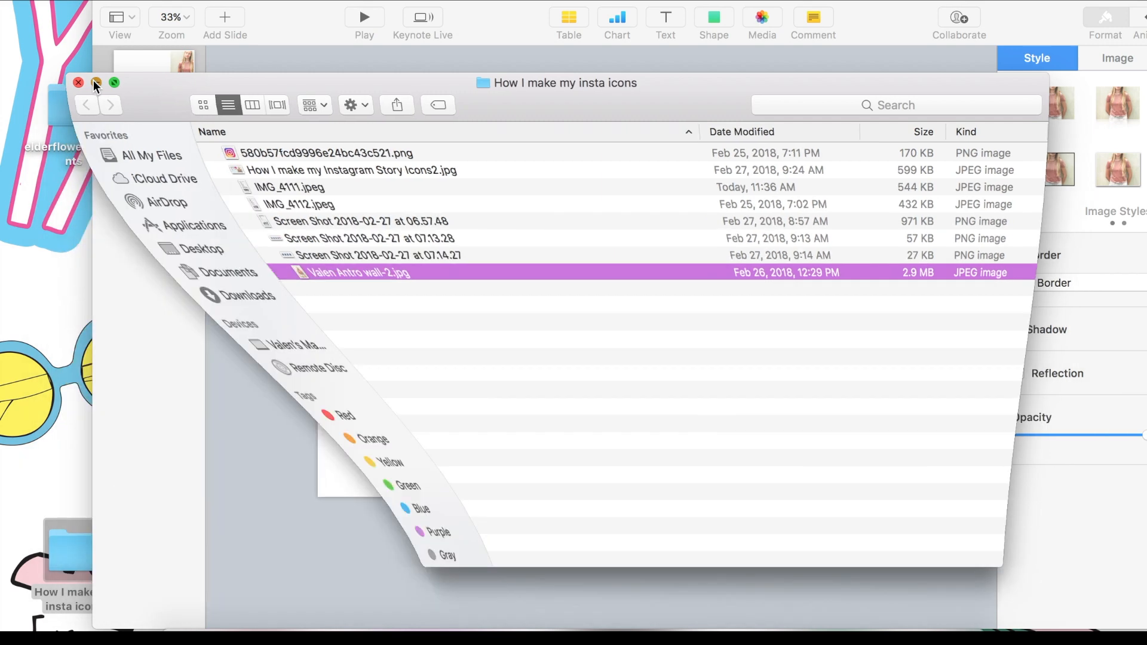
click(245, 247)
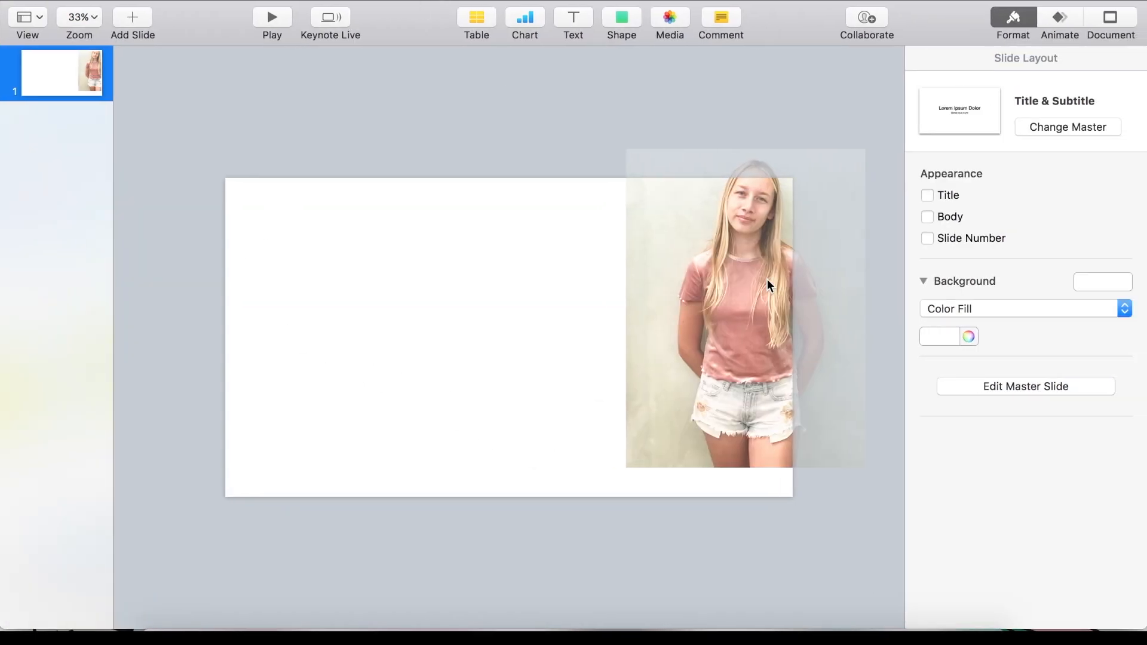
Enlarge and position the portrait photo so it fills the right half of the slide from top to bottom.
drag(767, 278, 662, 337)
drag(520, 202, 412, 169)
mouse_move(570, 255)
mouse_down()
mouse_move(599, 302)
mouse_move(572, 268)
mouse_up()
click(459, 120)
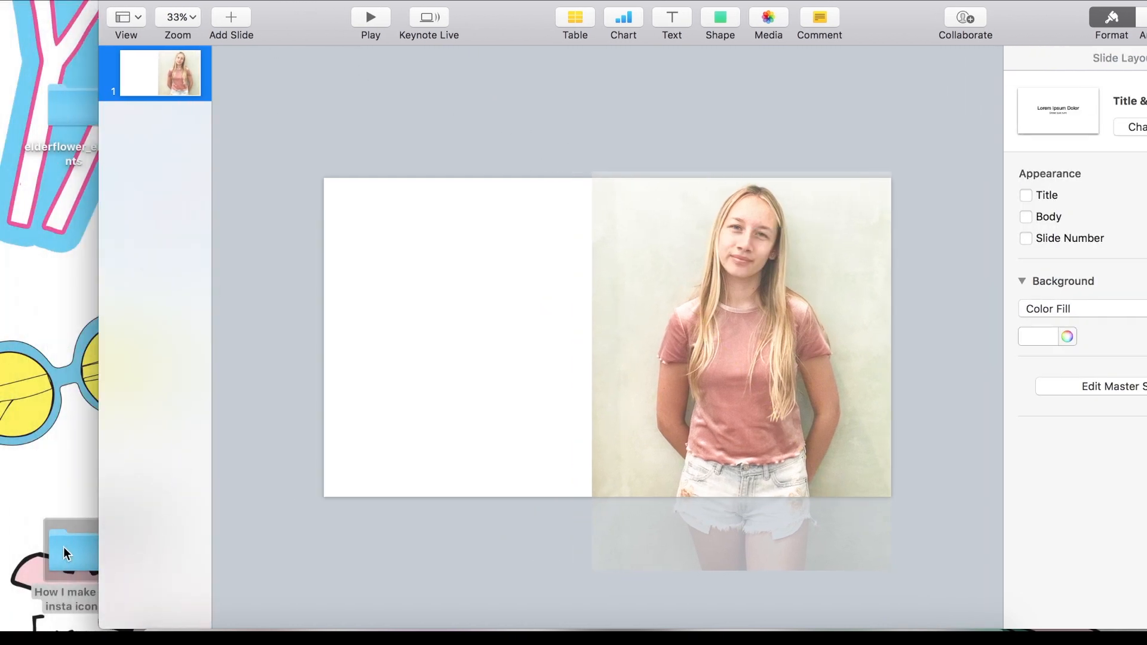
Reopen the "How I make my insta icons" folder and preview the example profile screenshots IMG_4111.jpeg and IMG_4112.jpeg.
double_click(63, 547)
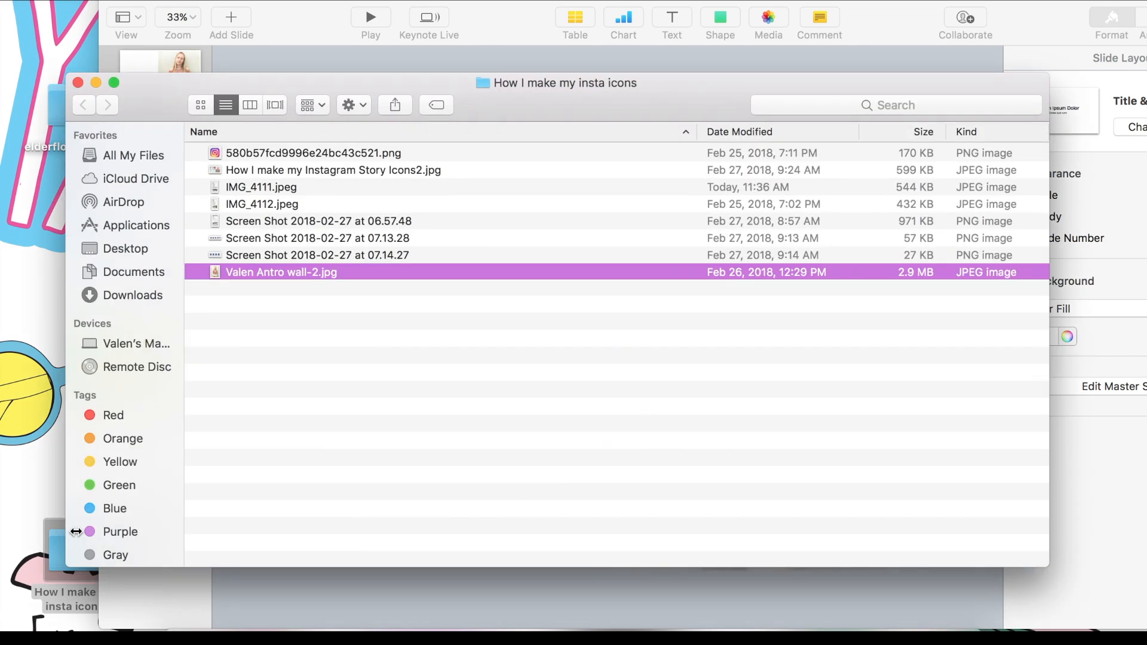
click(254, 189)
key(space)
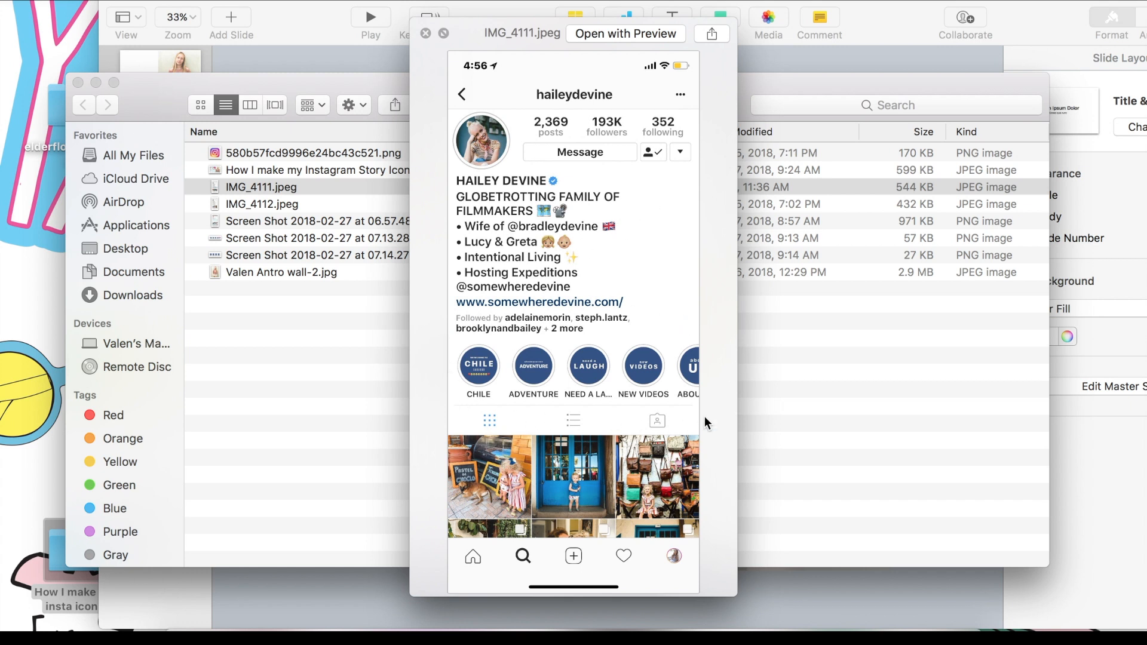
key(space)
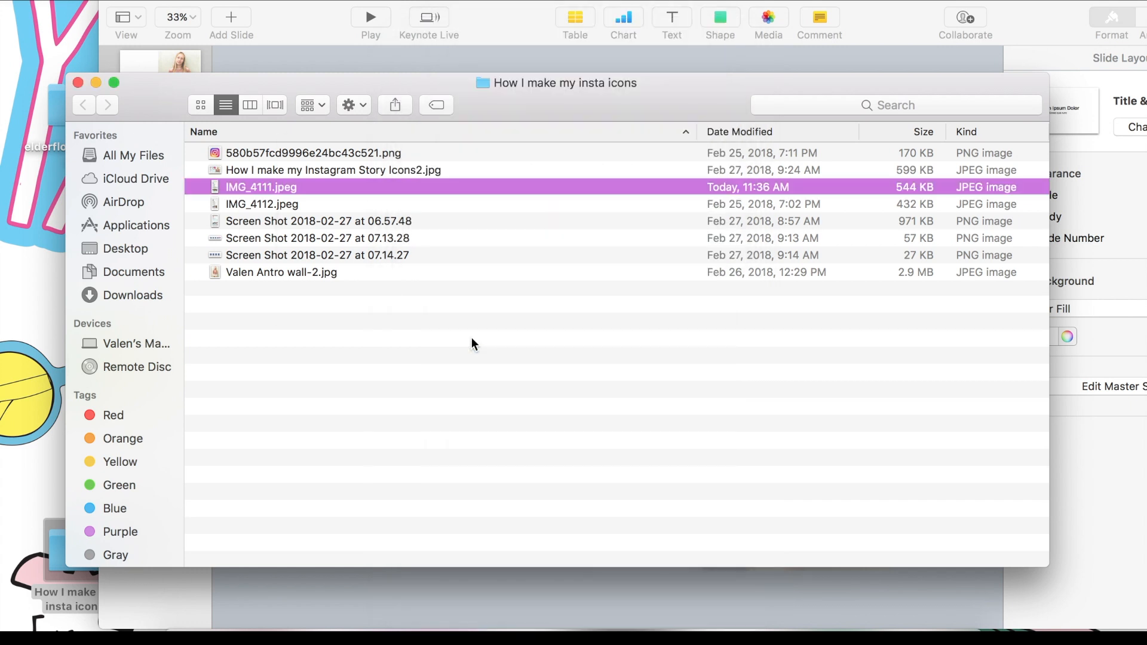
click(220, 197)
key(space)
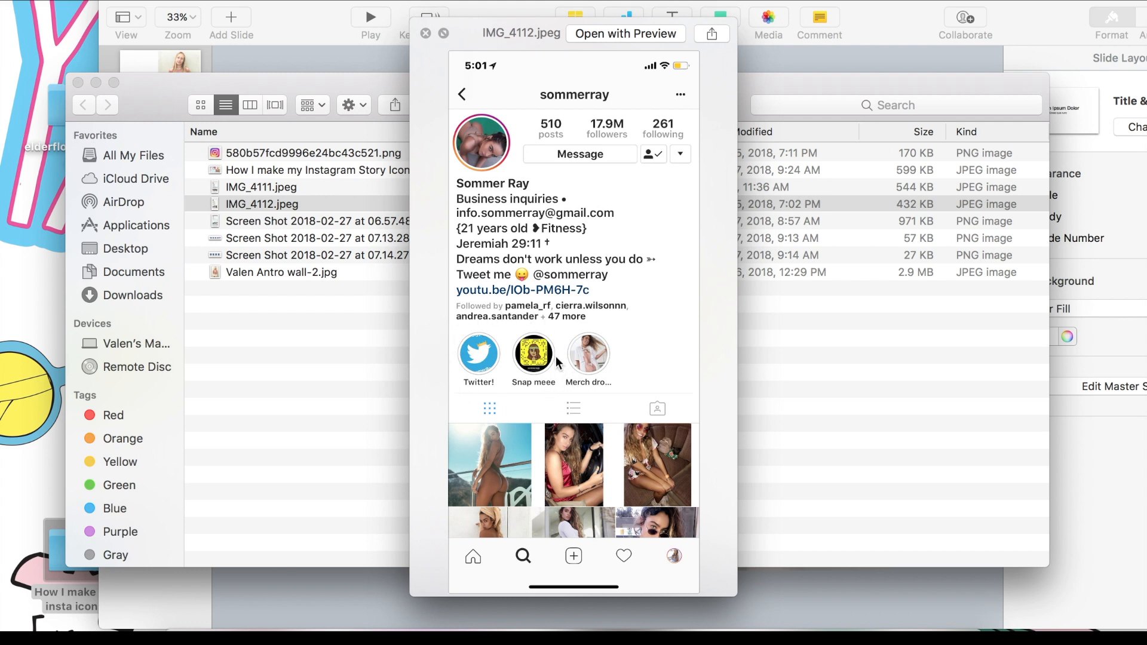
key(space)
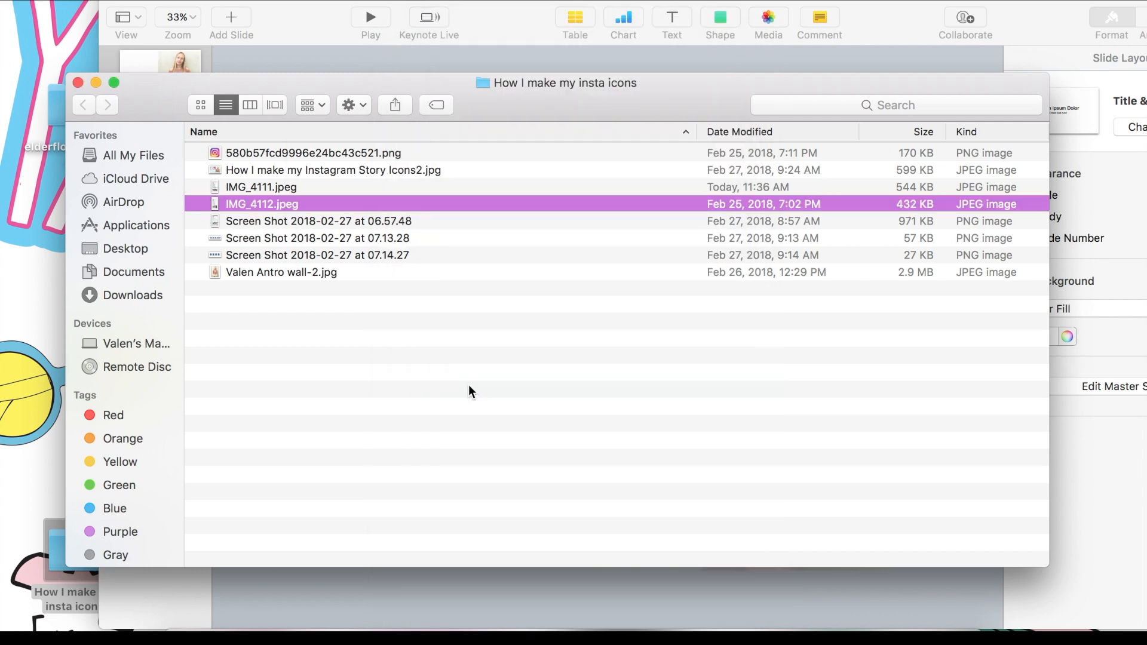
Preview Screen Shot 2018-02-27 at 06.57.48 and look at the Instagram logo file 580b57fcd9996e24bc43c521.png.
click(272, 222)
key(space)
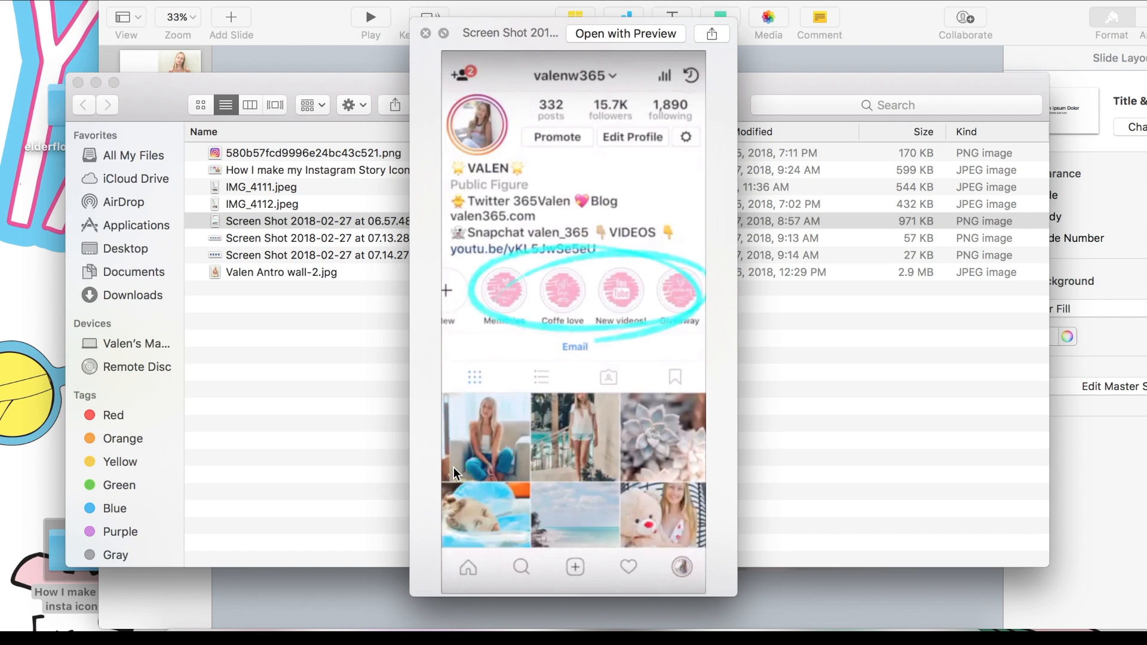
key(space)
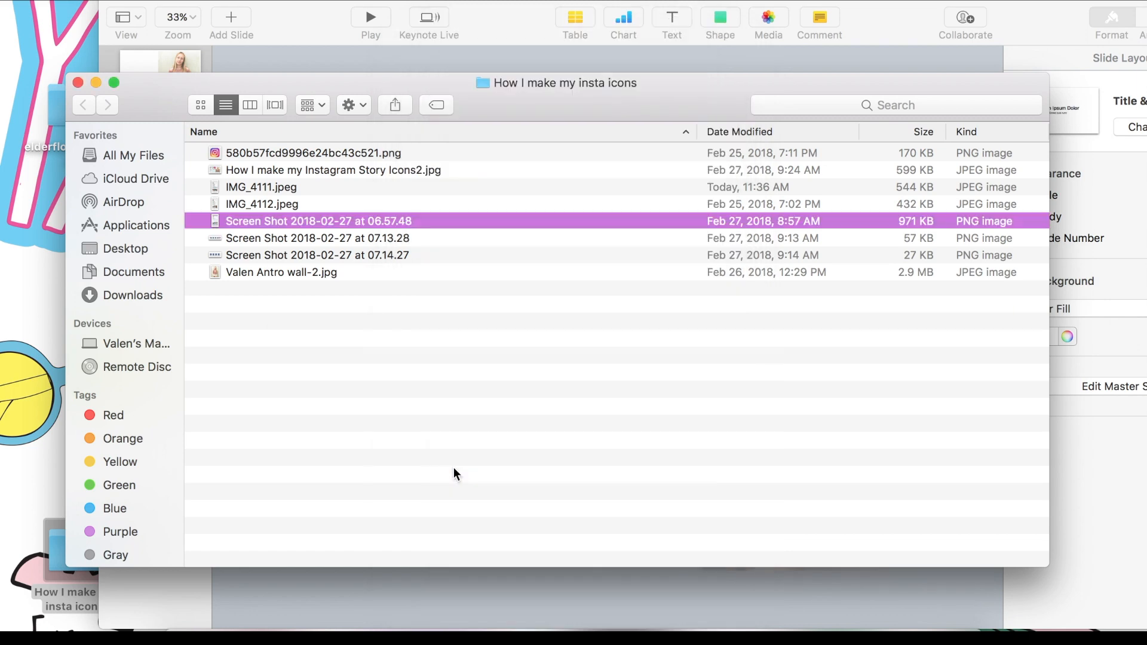
click(286, 154)
key(space)
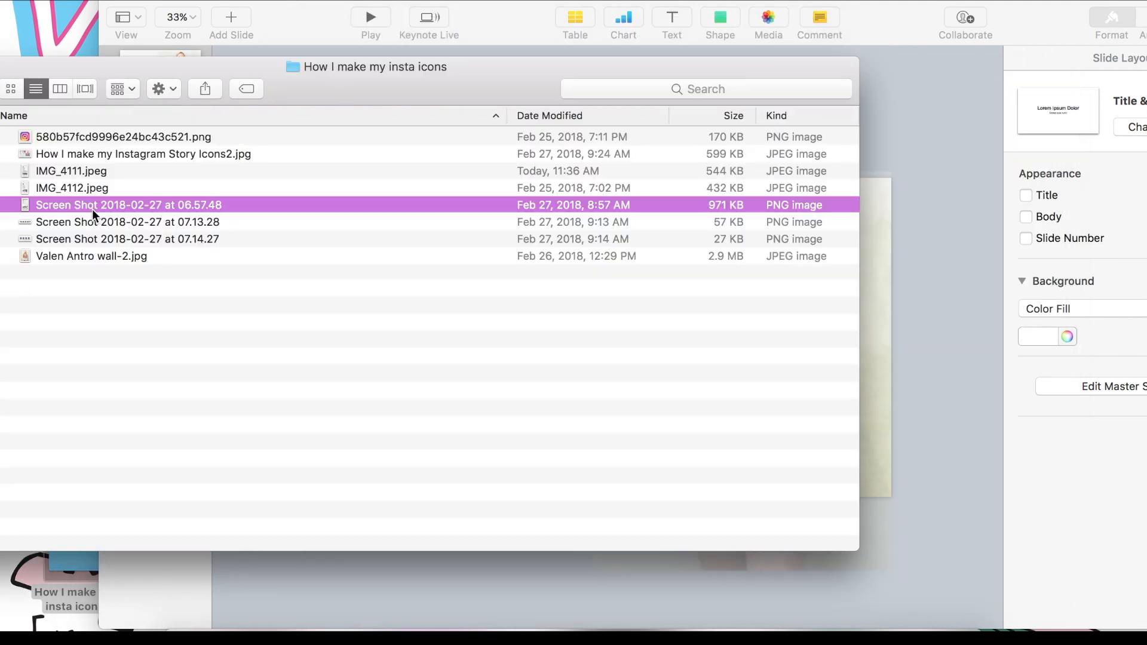
Insert Screen Shot 2018-02-27 at 06.57.48 onto the slide and minimize the folder window.
drag(93, 206, 878, 357)
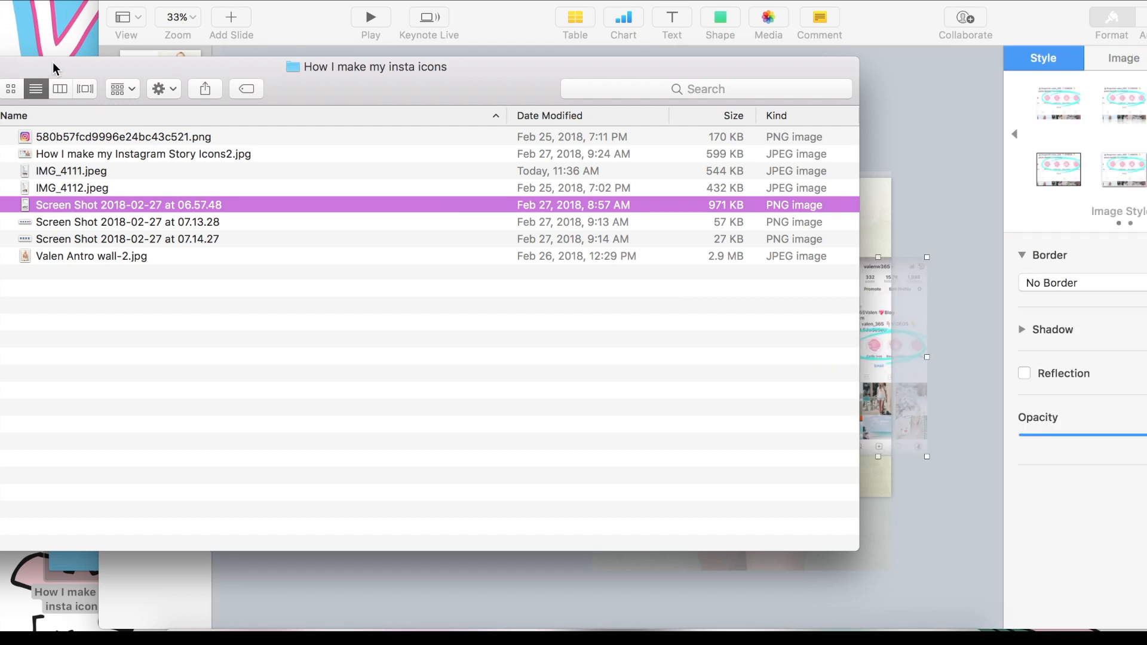
drag(54, 68, 221, 72)
click(74, 70)
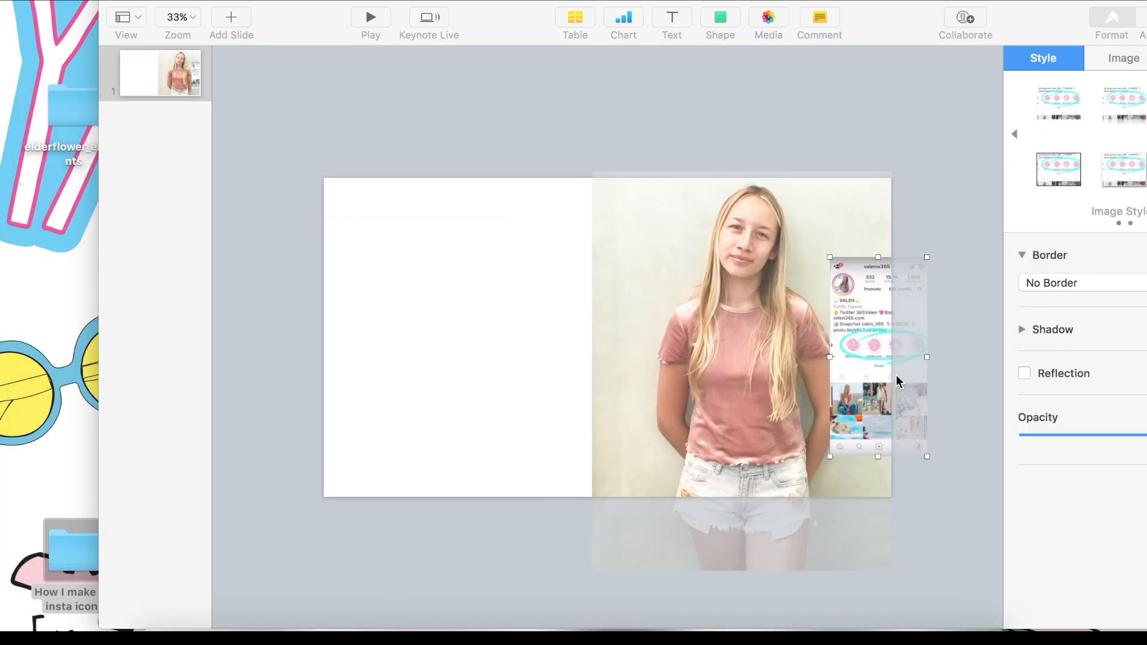
Move and enlarge the profile screenshot to fill the slide's left half, edge to edge with the portrait, showing the circled highlights.
drag(873, 356, 393, 351)
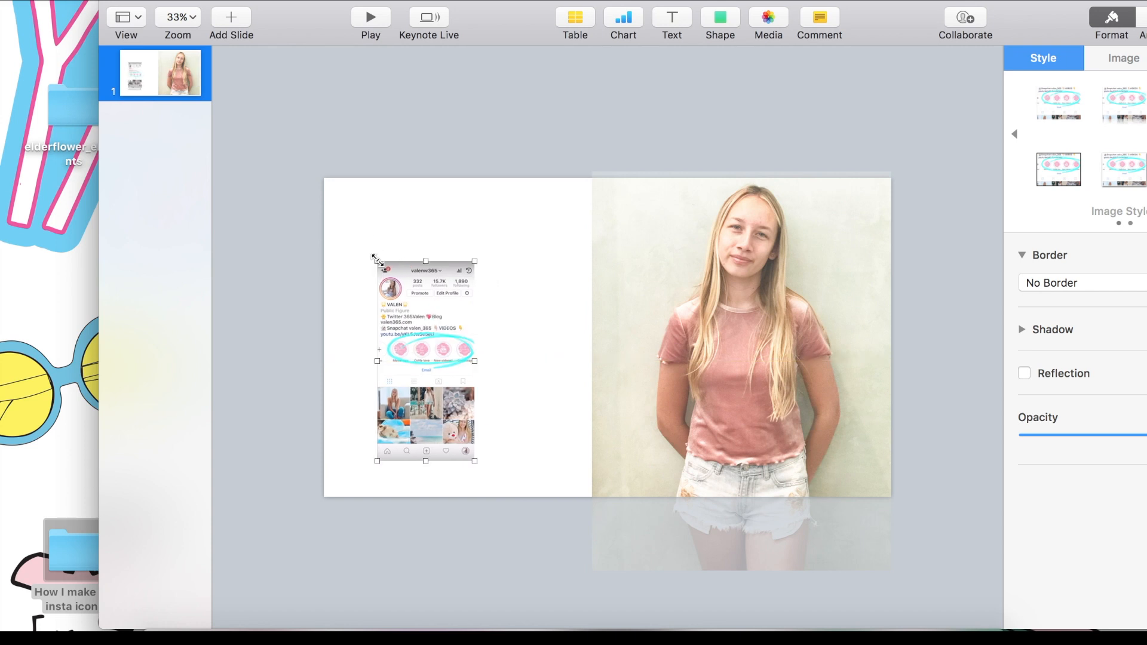
drag(378, 261, 223, 141)
drag(421, 275, 505, 367)
drag(384, 194, 242, 116)
drag(431, 228, 449, 358)
drag(578, 197, 606, 138)
drag(518, 214, 500, 243)
drag(431, 291, 431, 301)
drag(323, 177, 322, 174)
drag(400, 234, 402, 236)
drag(323, 175, 321, 172)
drag(432, 275, 432, 277)
click(158, 511)
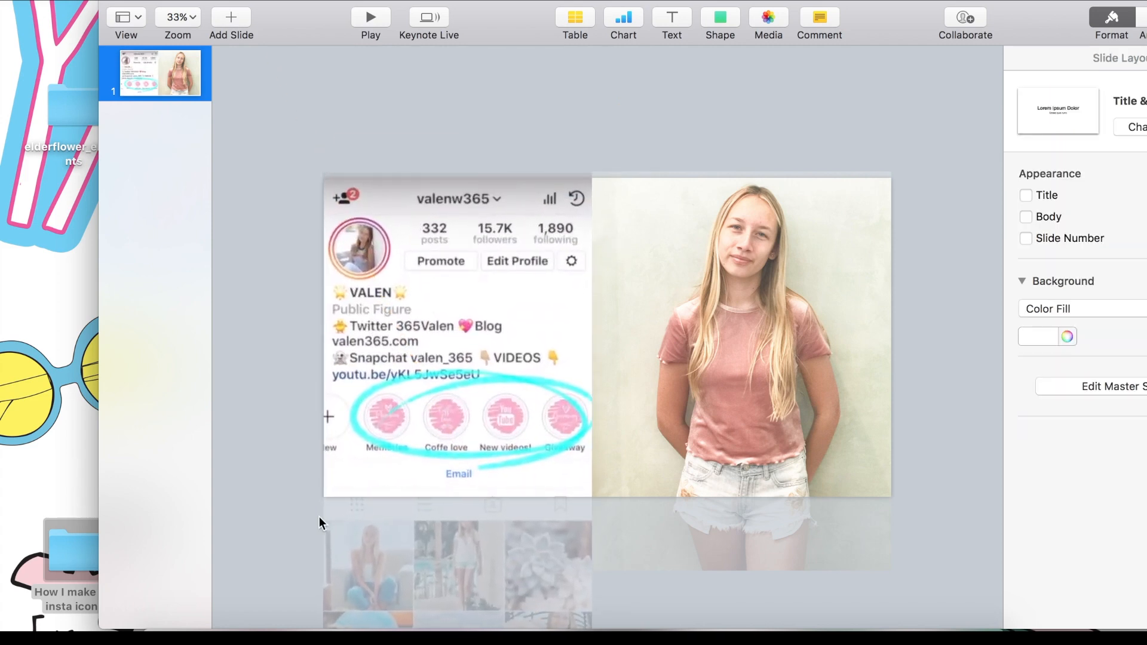
Bring back the image folder, insert the Instagram logo 580b57fcd9996e24bc43c521.png onto the slide, and dismiss the folder window.
click(933, 629)
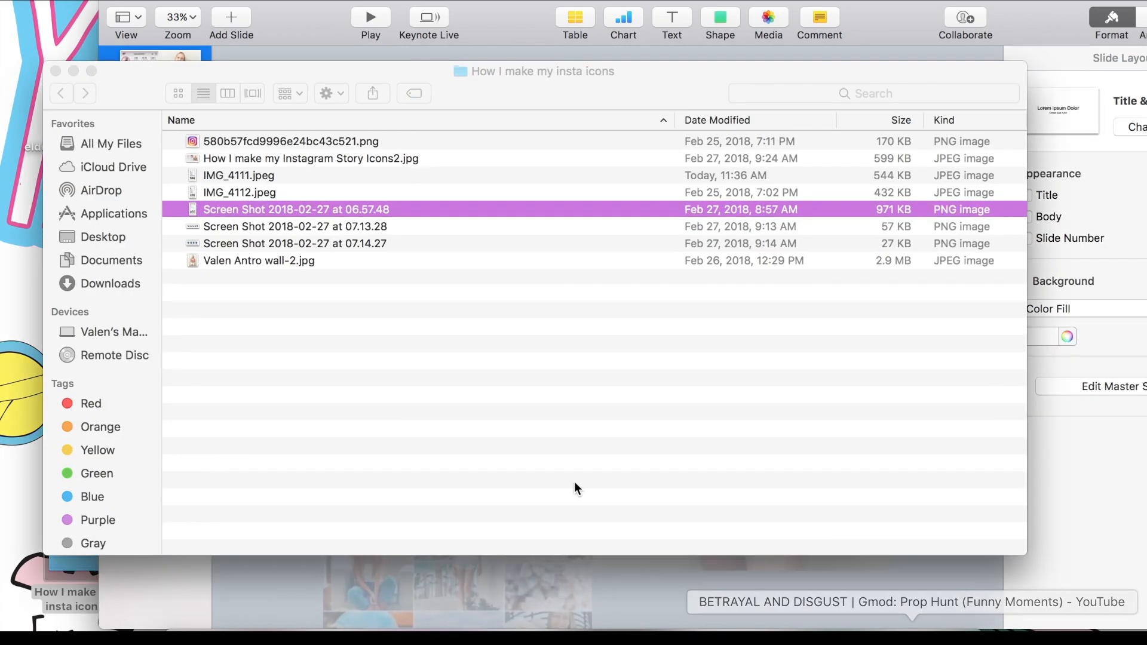
drag(225, 141, 502, 577)
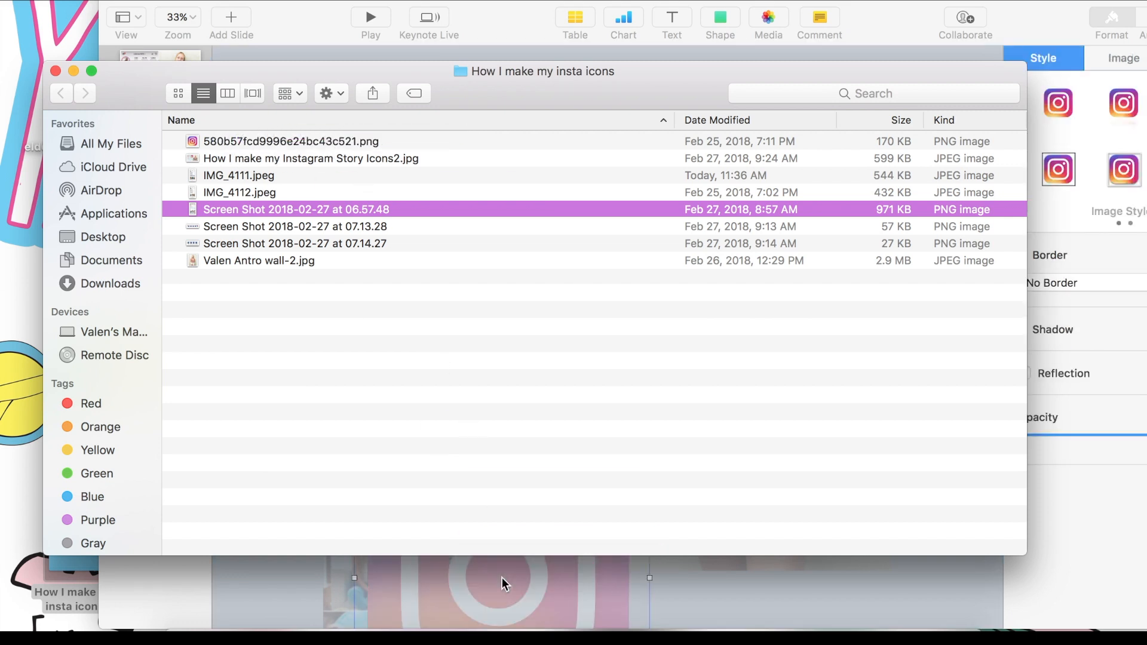
click(55, 70)
Shrink the Instagram logo to about 436 pt square and place it over the upper boundary between the screenshot and the portrait.
drag(520, 453, 581, 212)
drag(415, 190, 543, 209)
drag(608, 285, 592, 258)
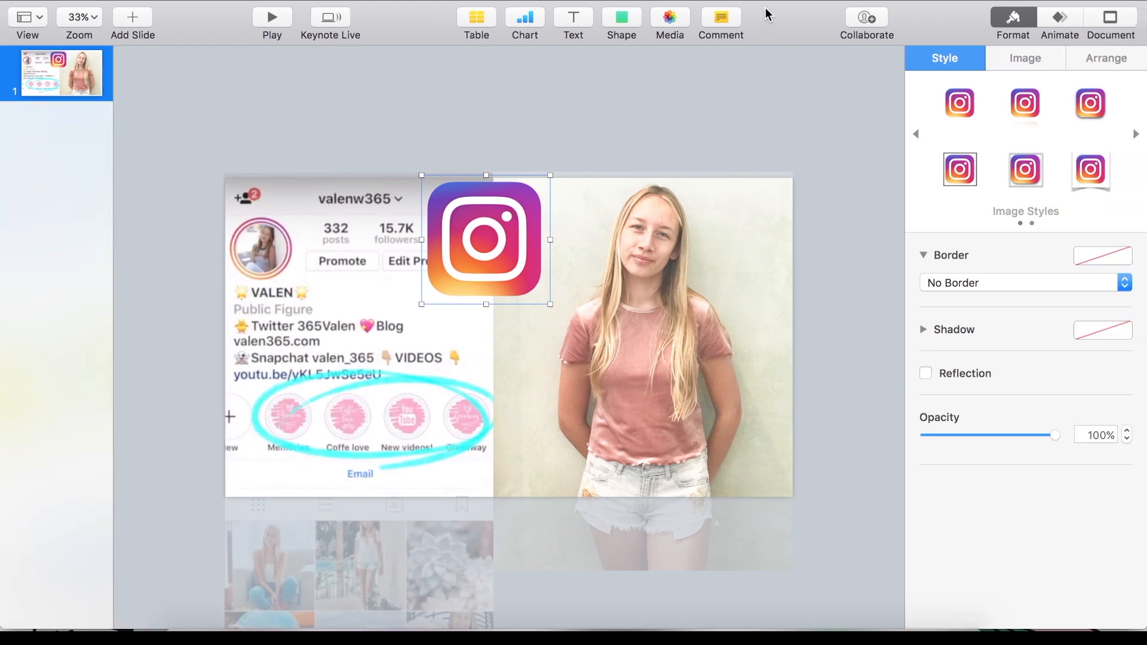
Rotate the Instagram logo to about 352° and nudge it slightly into place over the boundary between the two images.
click(1091, 61)
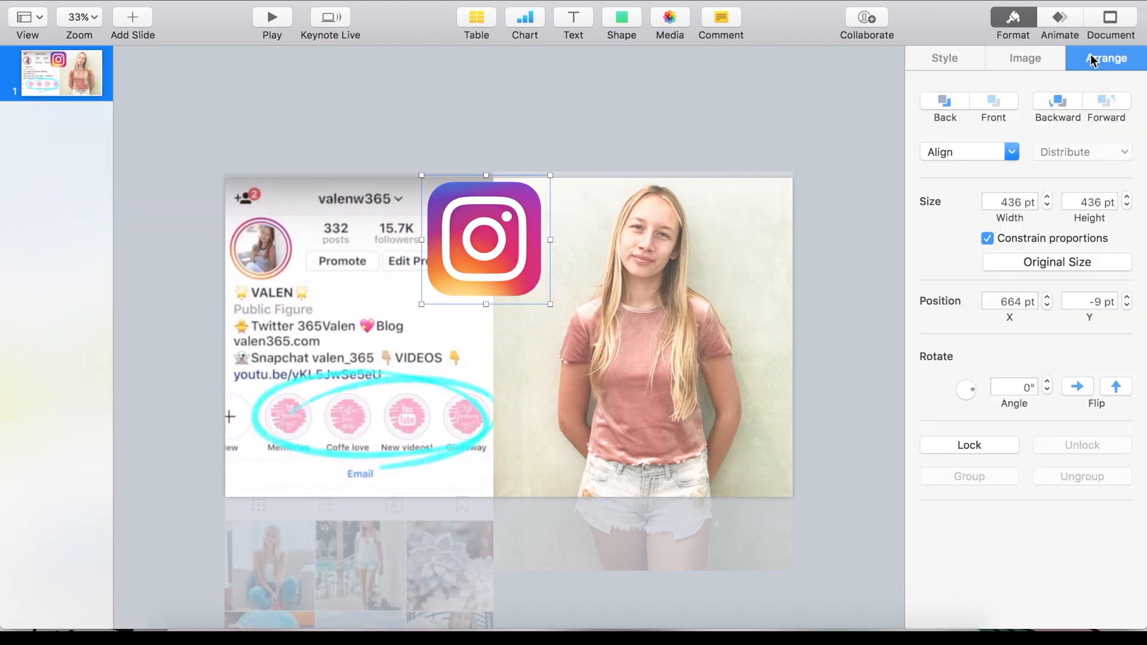
drag(979, 384, 978, 391)
drag(494, 228, 499, 230)
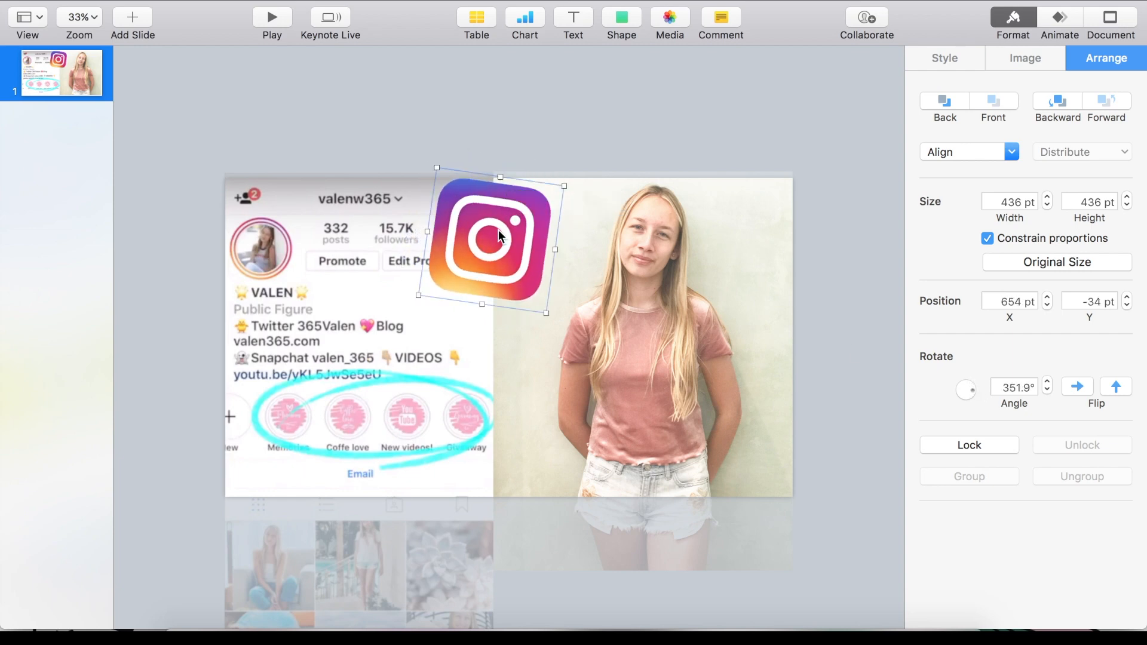
click(370, 126)
Return to the image folder and open IMG_4111.jpeg in Preview, moving its window so the screenshot is fully accessible.
key(ctrl+Up)
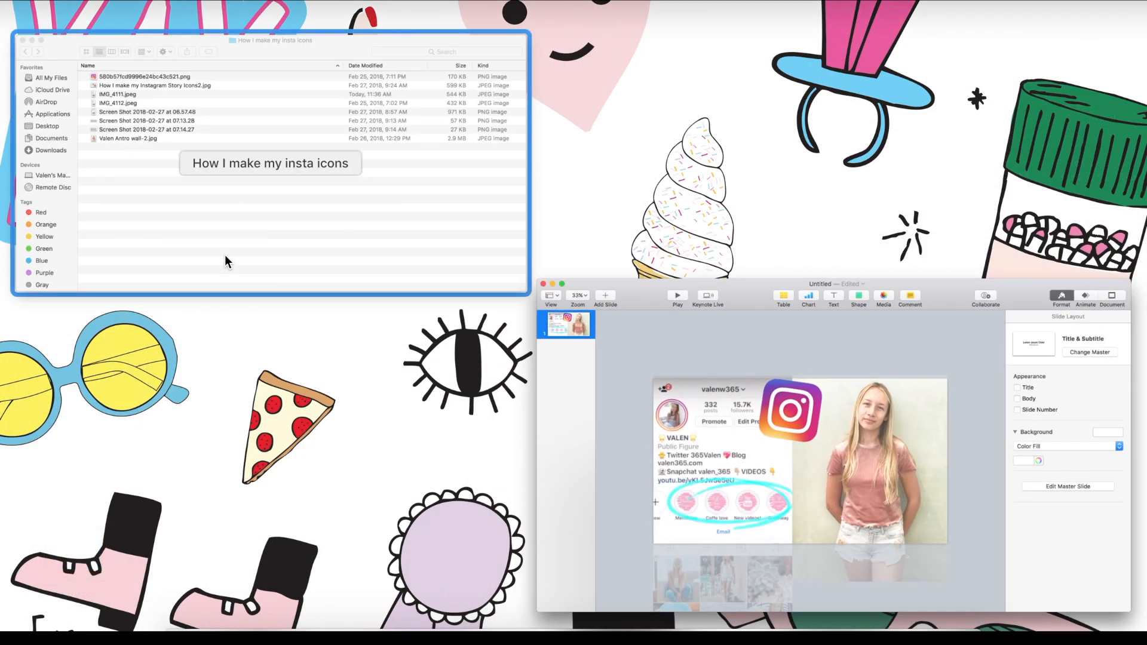
click(226, 255)
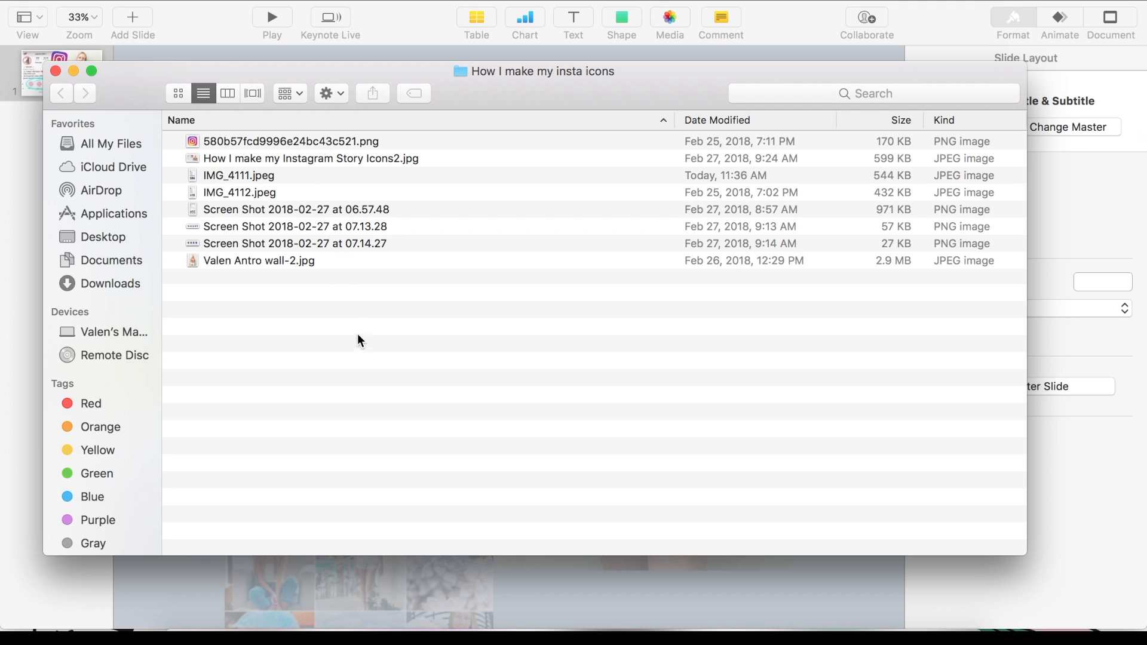
click(258, 178)
key(space)
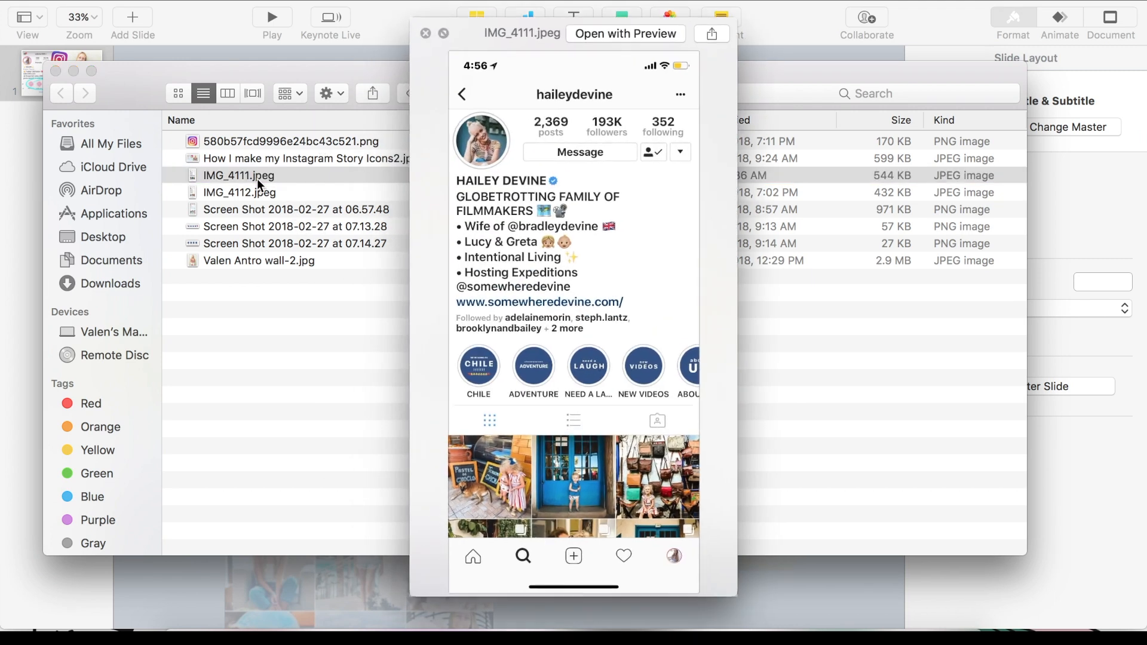
click(591, 33)
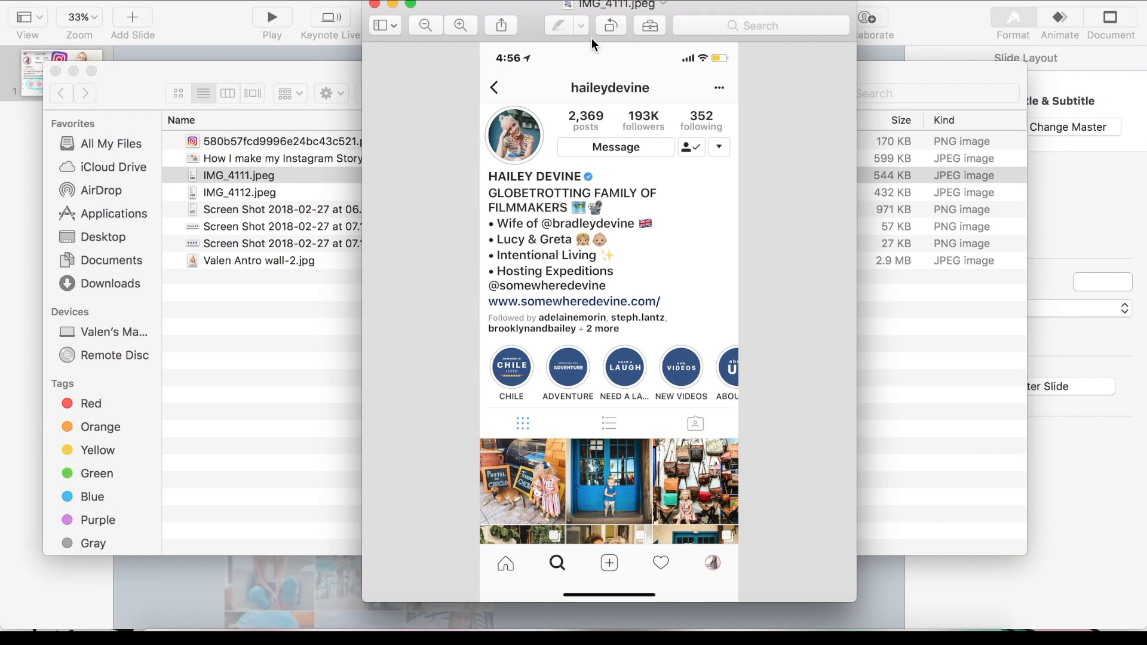
drag(681, 7, 599, 3)
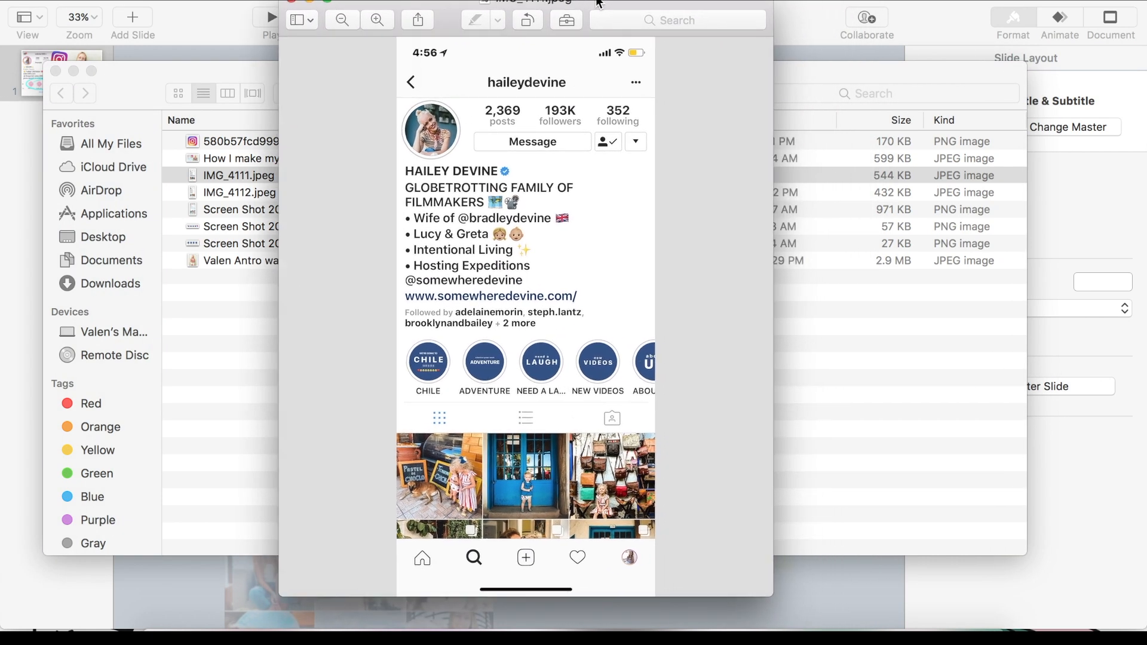
Select the full-width highlight icon row in IMG_4111 and cut it out, accepting the document's conversion to PNG.
drag(395, 330, 657, 403)
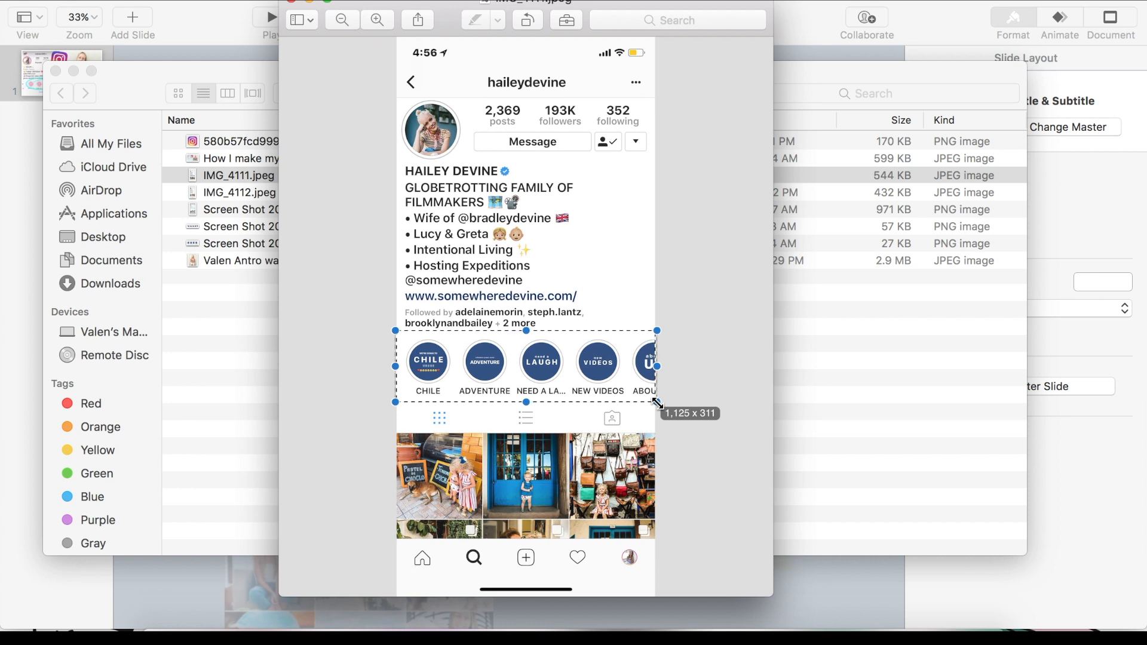
drag(658, 403, 658, 404)
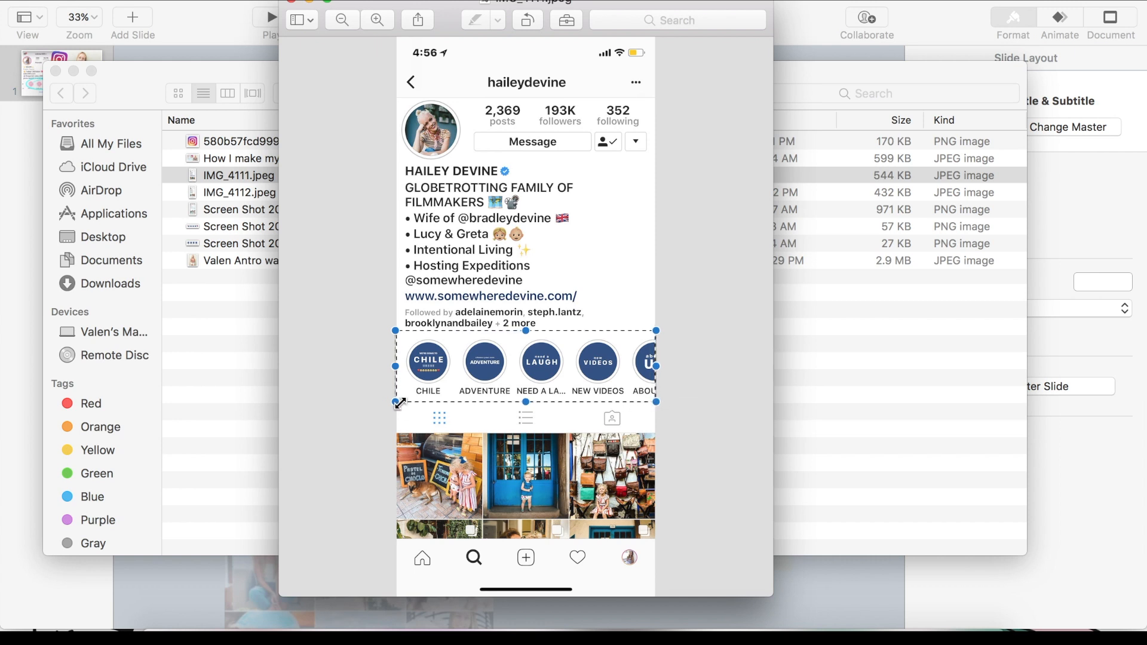
drag(395, 402, 398, 403)
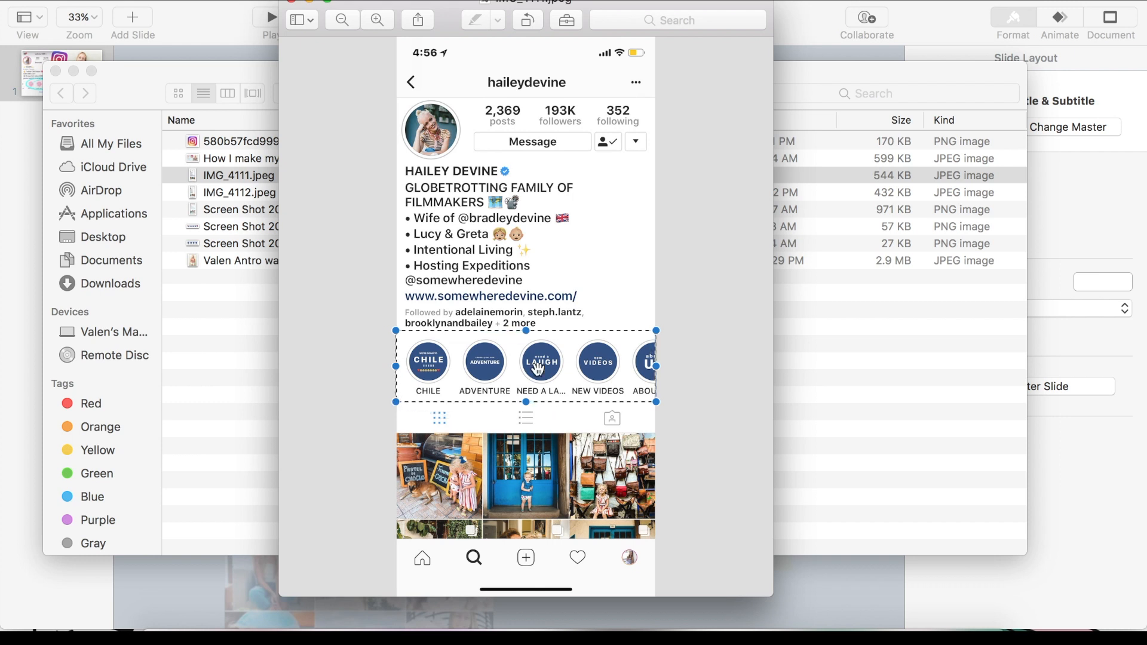
key(BackSpace)
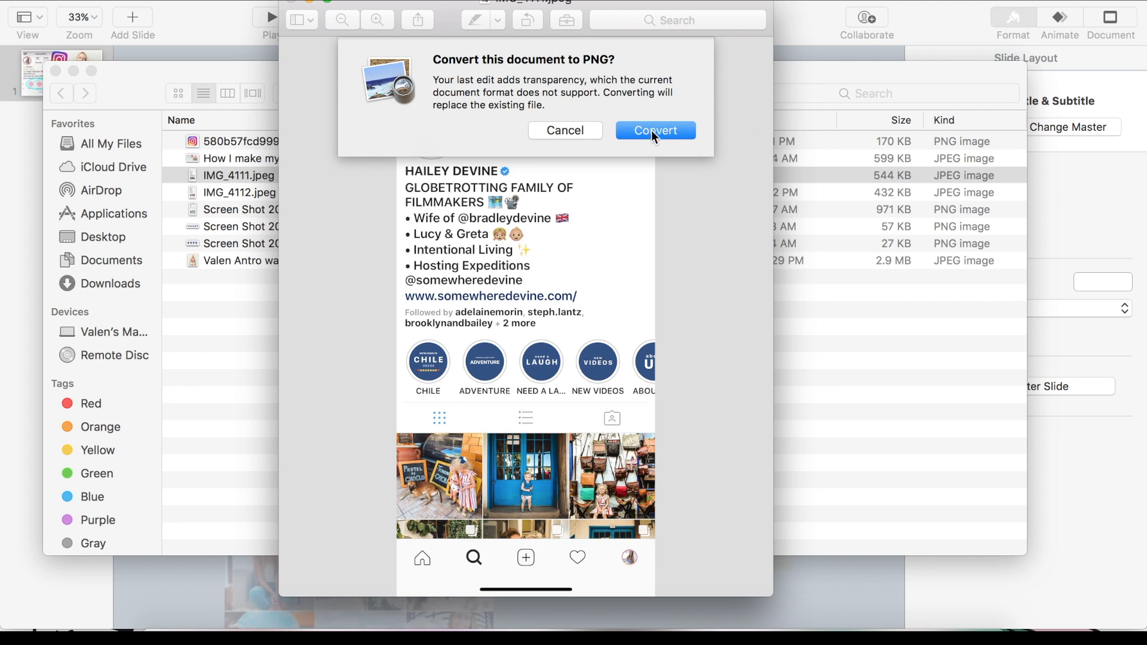
click(652, 131)
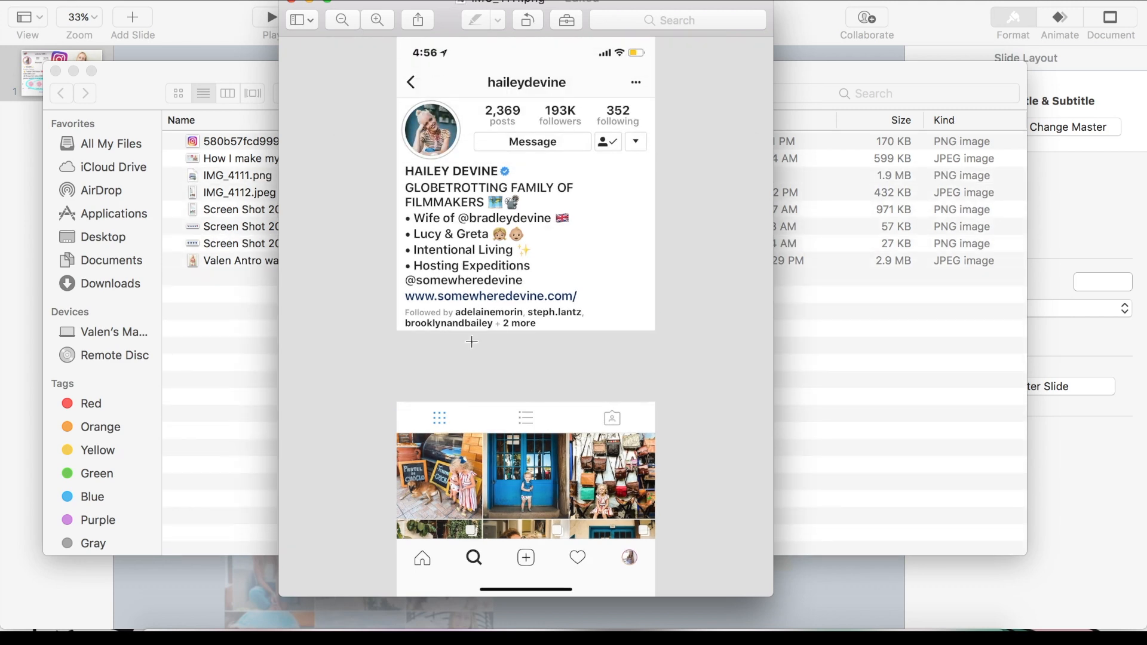
Return to Keynote, paste the blue highlight row onto the slide, move it below the Instagram logo and reduce its size.
click(192, 568)
click(415, 361)
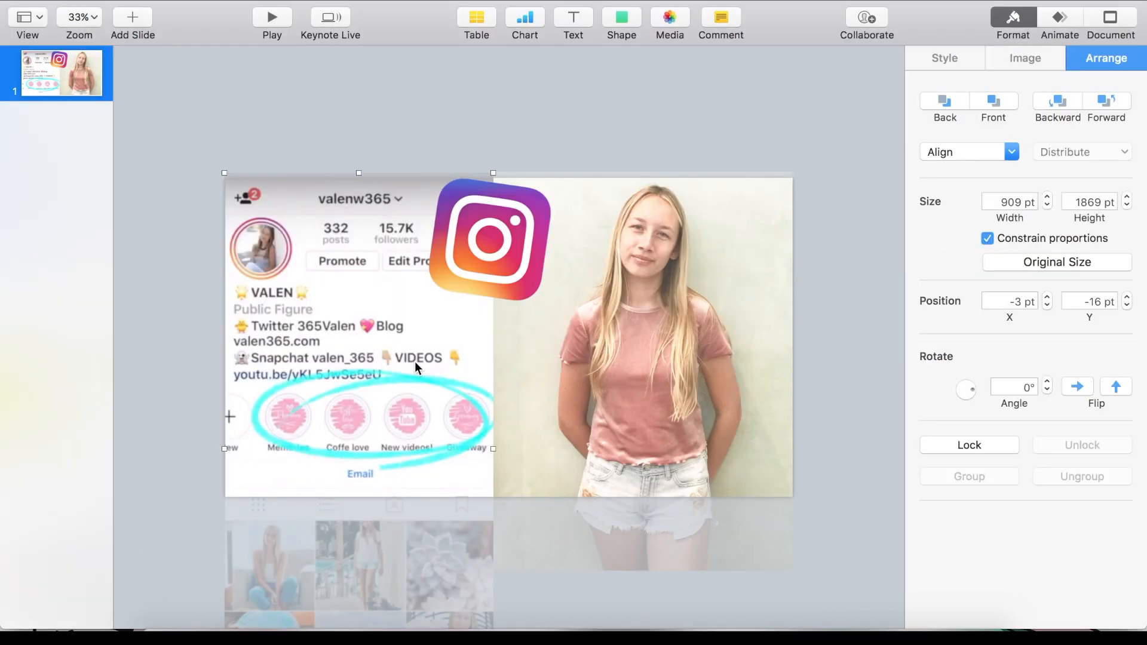
key(super+v)
drag(414, 450, 530, 362)
drag(642, 320, 524, 358)
Shrink the blue highlight row to about 175 pt high and tilt it slightly counterclockwise across the boundary between screenshot and portrait.
drag(436, 388, 507, 363)
drag(592, 328, 566, 335)
drag(973, 389, 974, 388)
drag(464, 354, 489, 337)
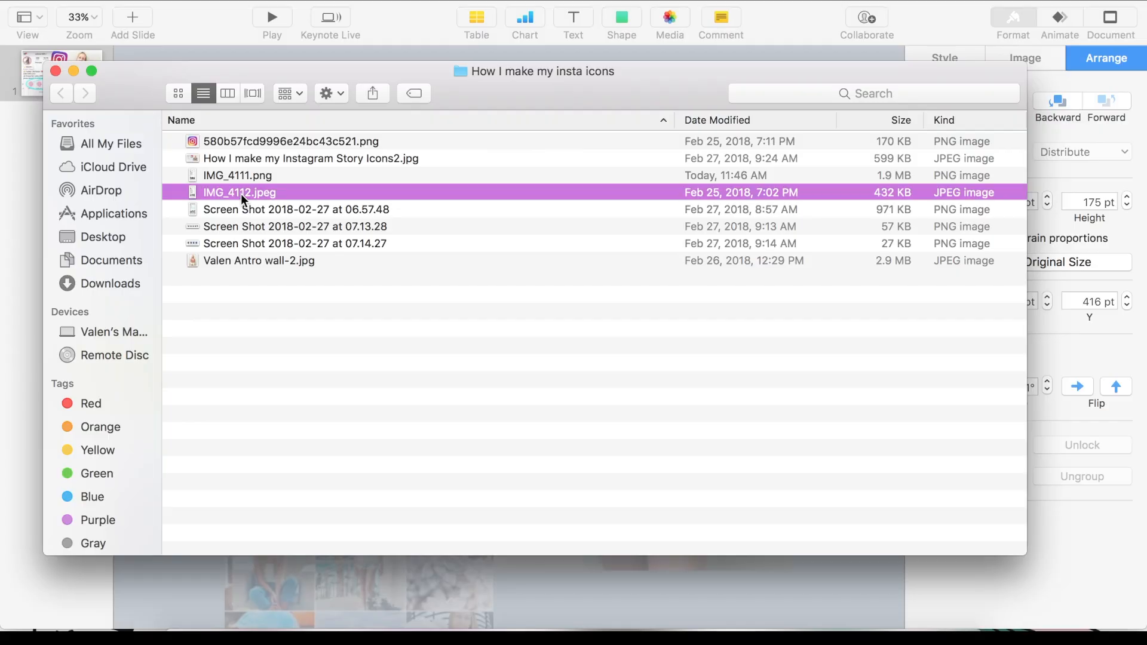
Copy the Twitter! and Snap meee highlight icons from IMG_4112.jpeg in Preview and paste them onto the slide.
key(space)
key(super+shift+4)
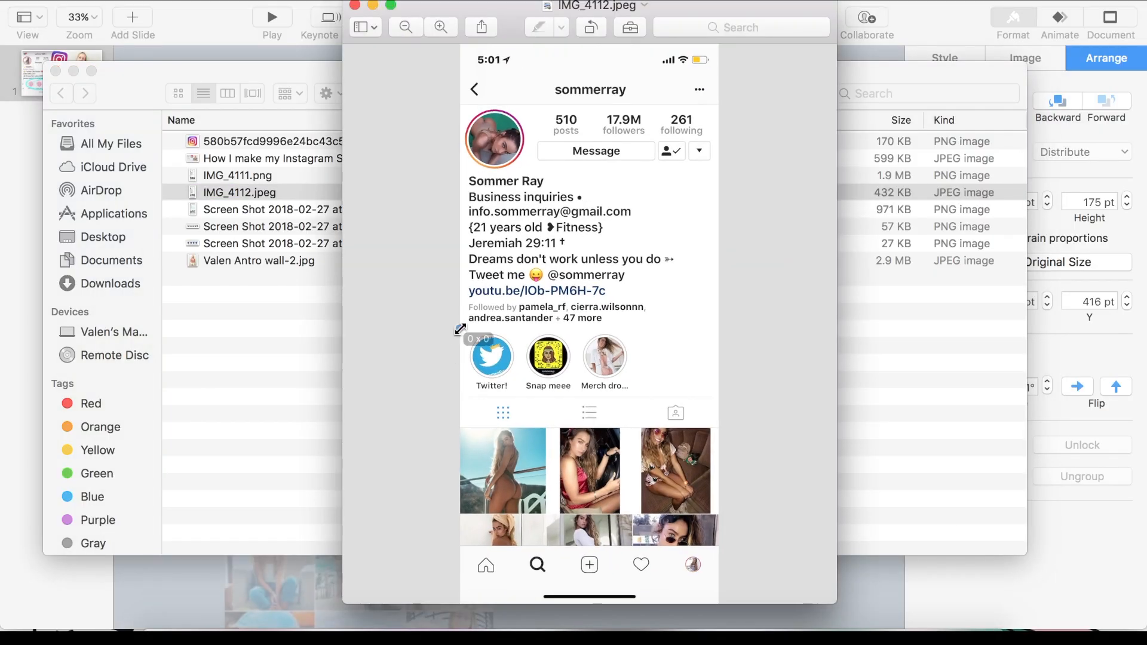
drag(460, 329, 577, 400)
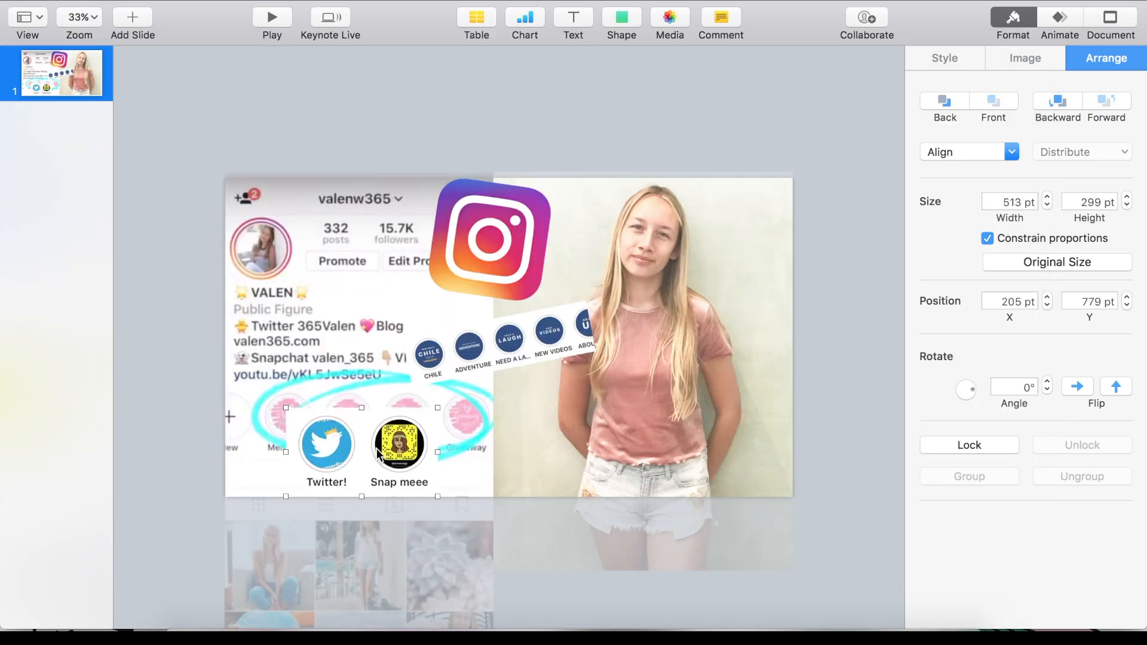
Shrink the Twitter! and Snap meee icons, tilt them slightly clockwise and place them over the profile screenshot beside the Instagram logo.
drag(377, 455, 374, 328)
drag(435, 281, 381, 313)
drag(356, 347, 371, 273)
drag(972, 390, 972, 391)
drag(366, 277, 426, 223)
drag(371, 260, 368, 275)
click(485, 426)
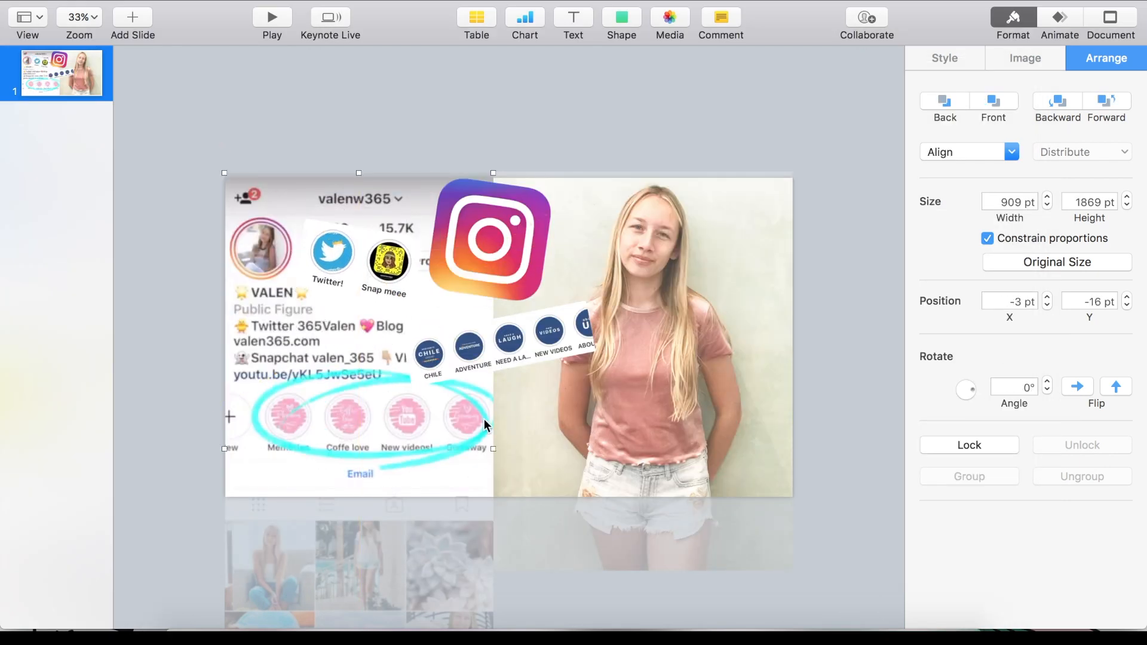
Add a text box reading "How I Make" and position it over the shirt in the portrait.
click(578, 21)
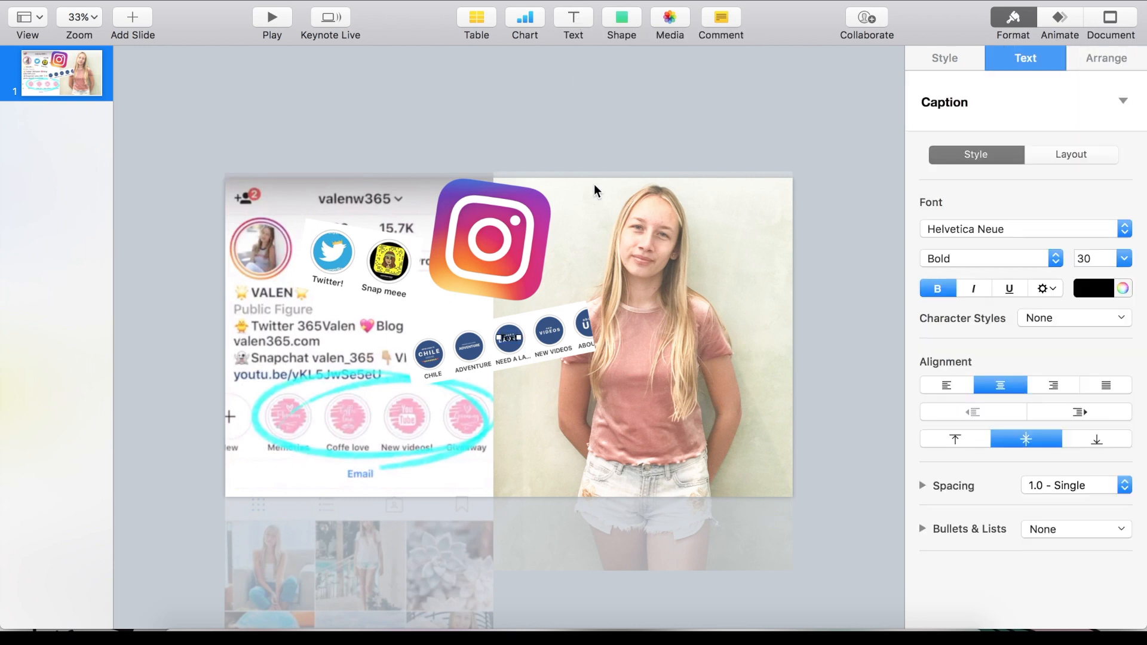
drag(510, 342, 648, 392)
text(How I Make)
click(667, 359)
drag(667, 395, 670, 335)
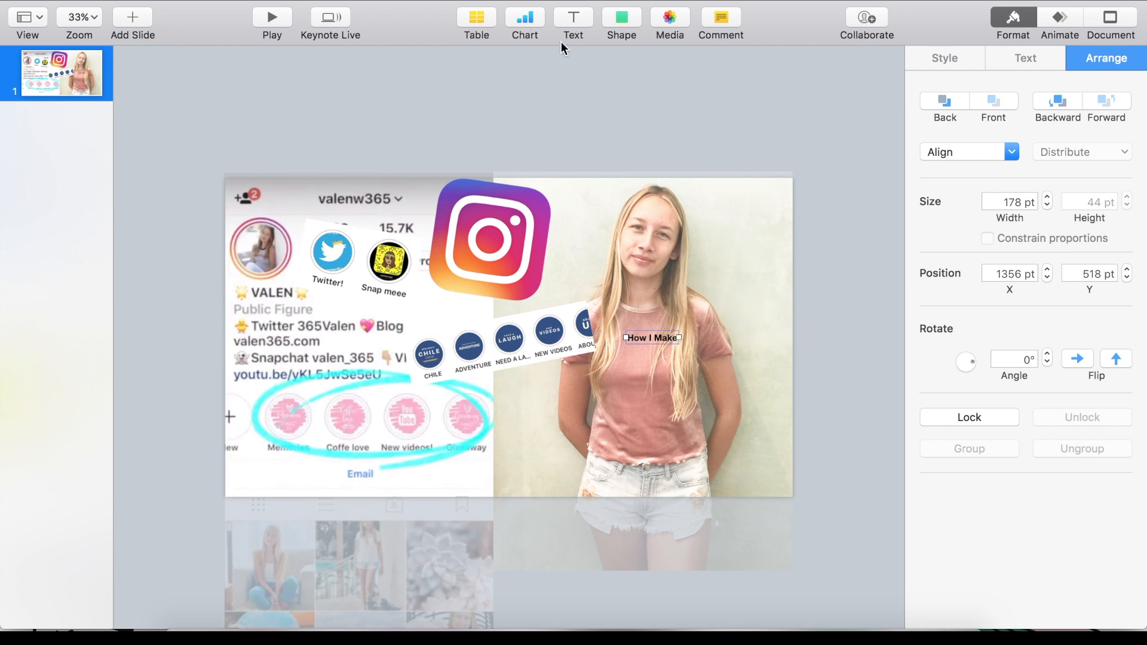
Add a second text box reading "My Instagram Story Icons" and place it below "How I Make".
click(570, 12)
drag(507, 341, 583, 396)
text(M)
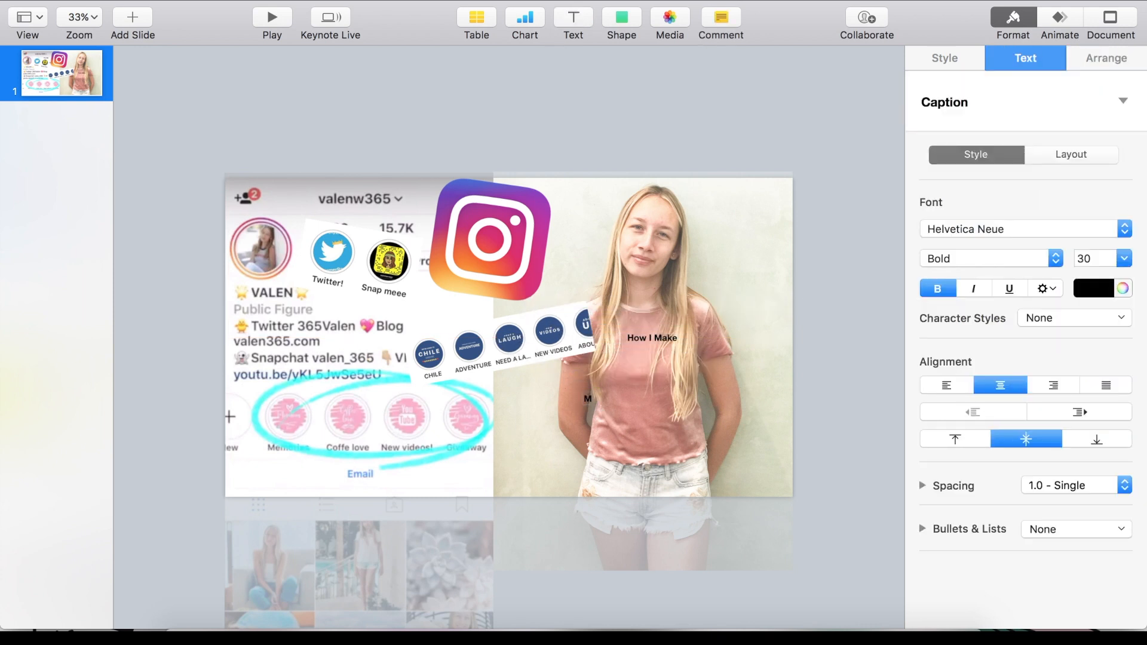
text(y Insta)
text(gram S)
text(tory Icons)
click(648, 427)
drag(584, 392, 654, 398)
Enlarge the "How I Make" text, trying size 150 and settling on 130.
click(657, 338)
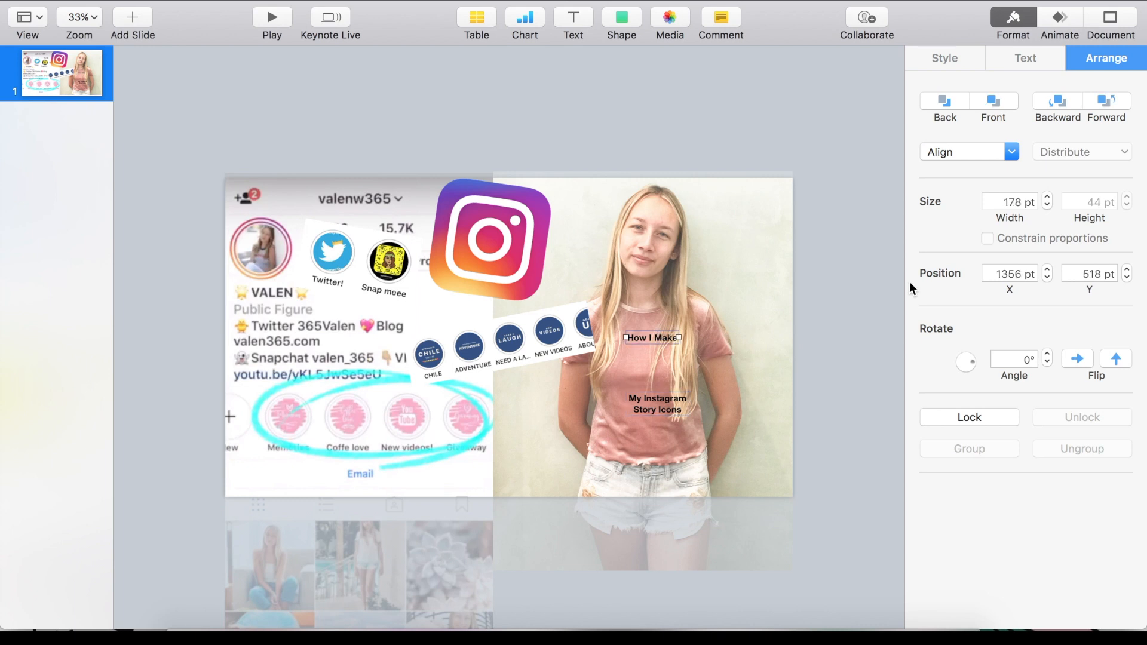
click(956, 58)
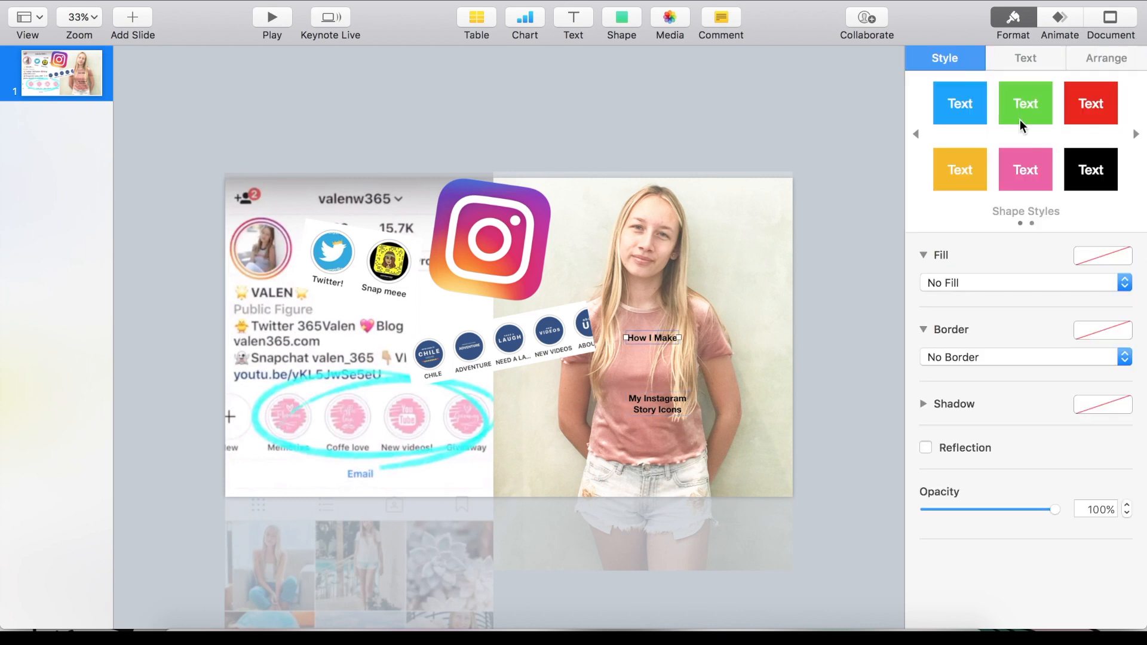
click(1007, 58)
click(1094, 258)
double_click(1094, 255)
text(150)
key(Return)
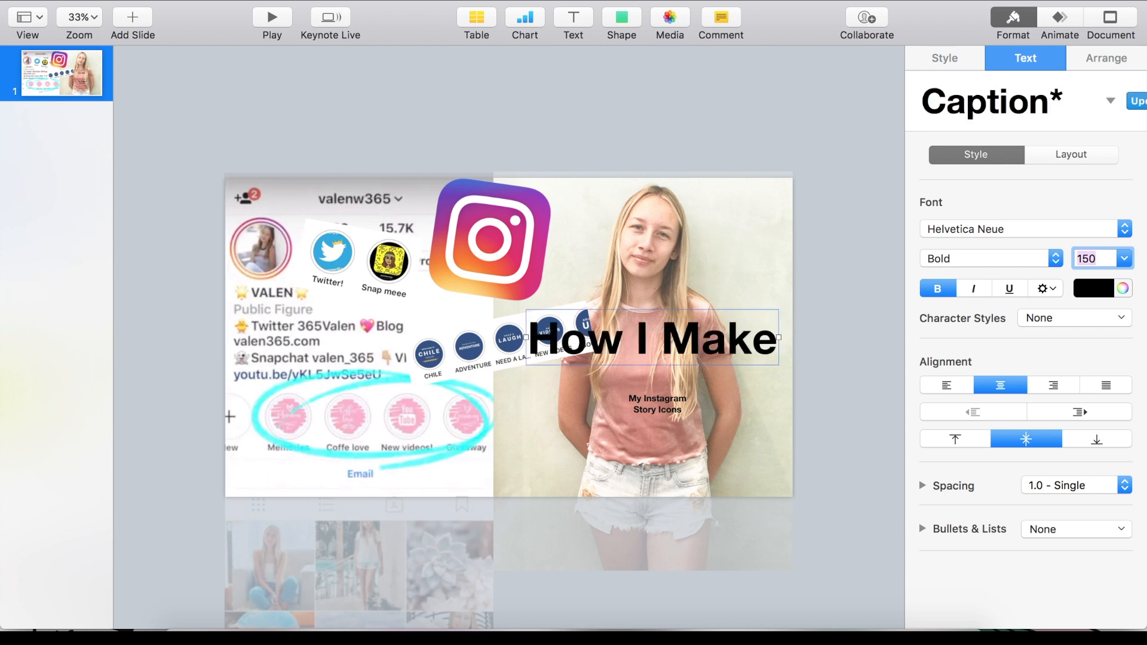
text(1)
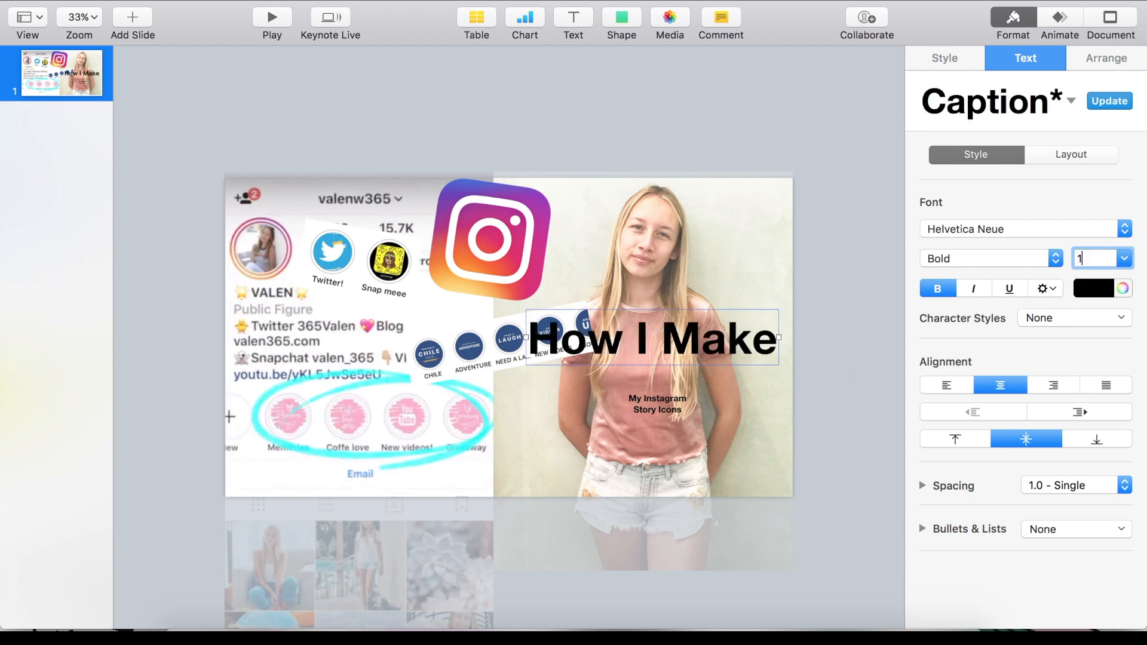
text(30)
key(Return)
Set the "My Instagram Story Icons" text to size 145 and stack both titles over the lower part of the portrait.
click(655, 413)
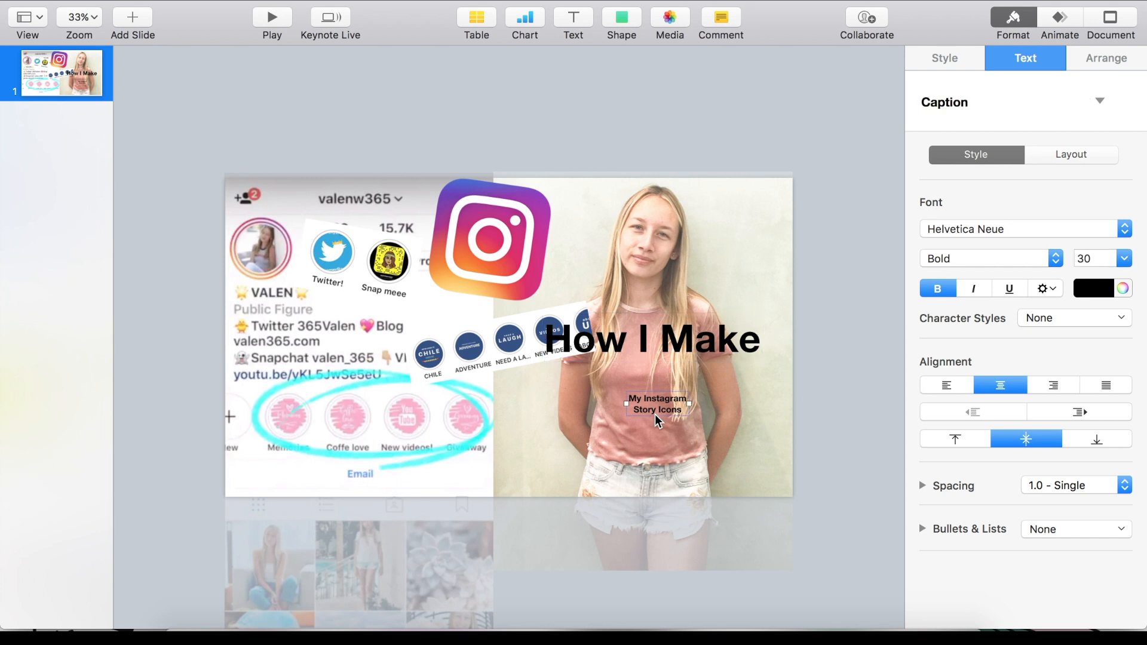
triple_click(657, 398)
click(1096, 258)
text(150)
key(Return)
text(145)
key(Return)
drag(684, 406, 673, 448)
drag(643, 339, 652, 367)
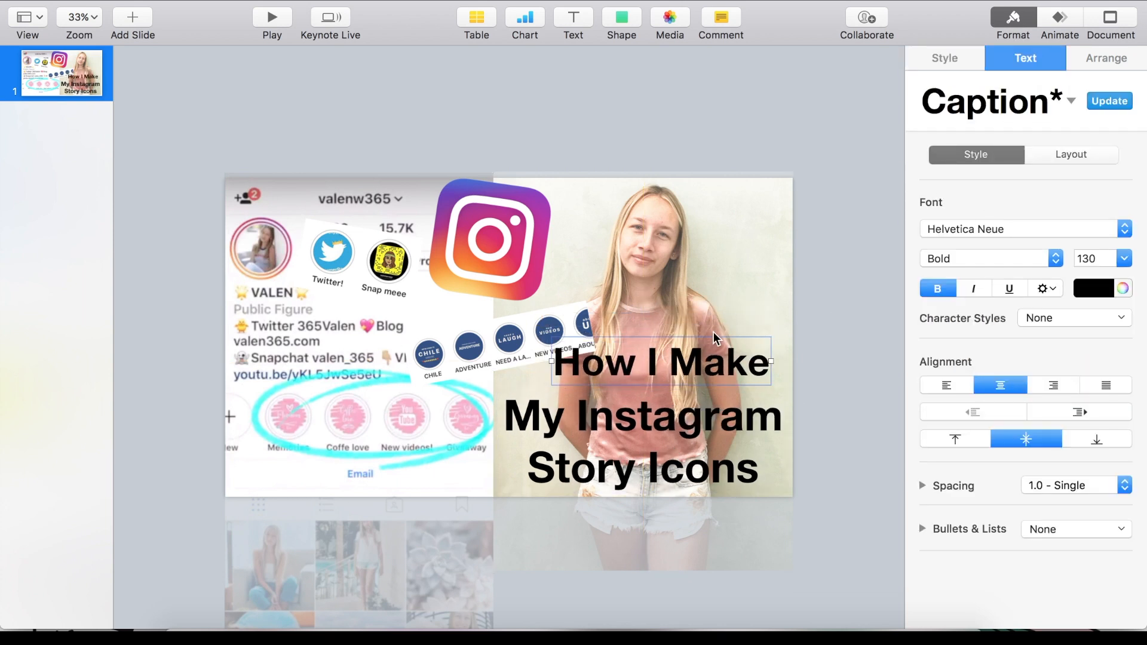
Change the font of the "How I Make" text to Elderflower.
triple_click(706, 347)
click(947, 60)
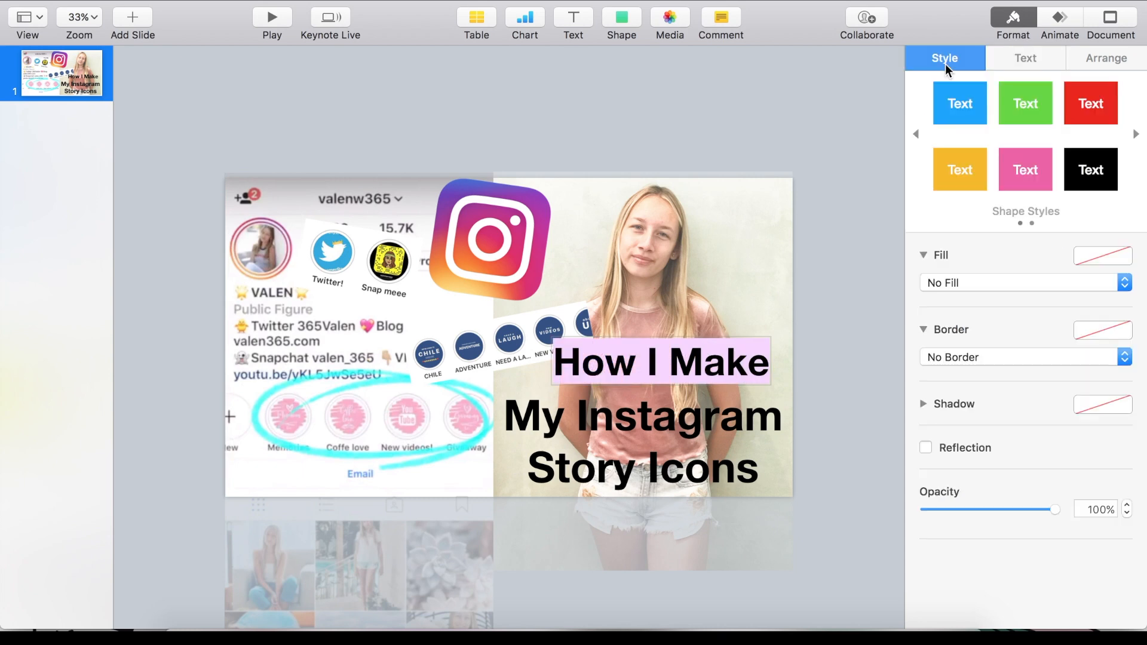
click(997, 61)
click(964, 232)
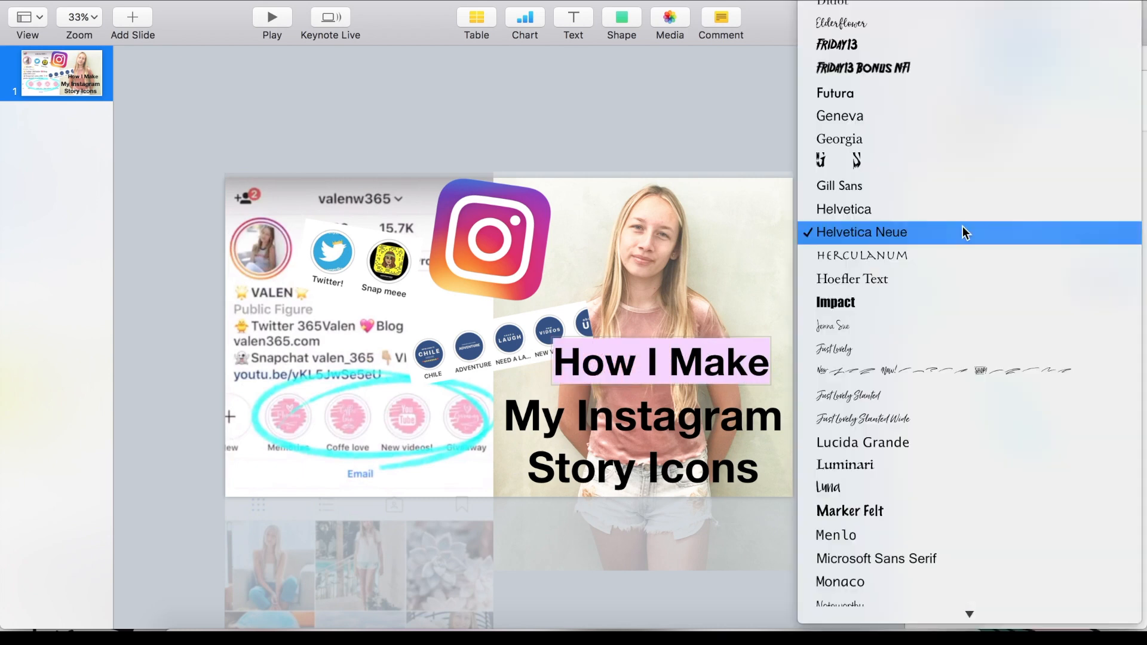
scroll(962, 226, up, 10)
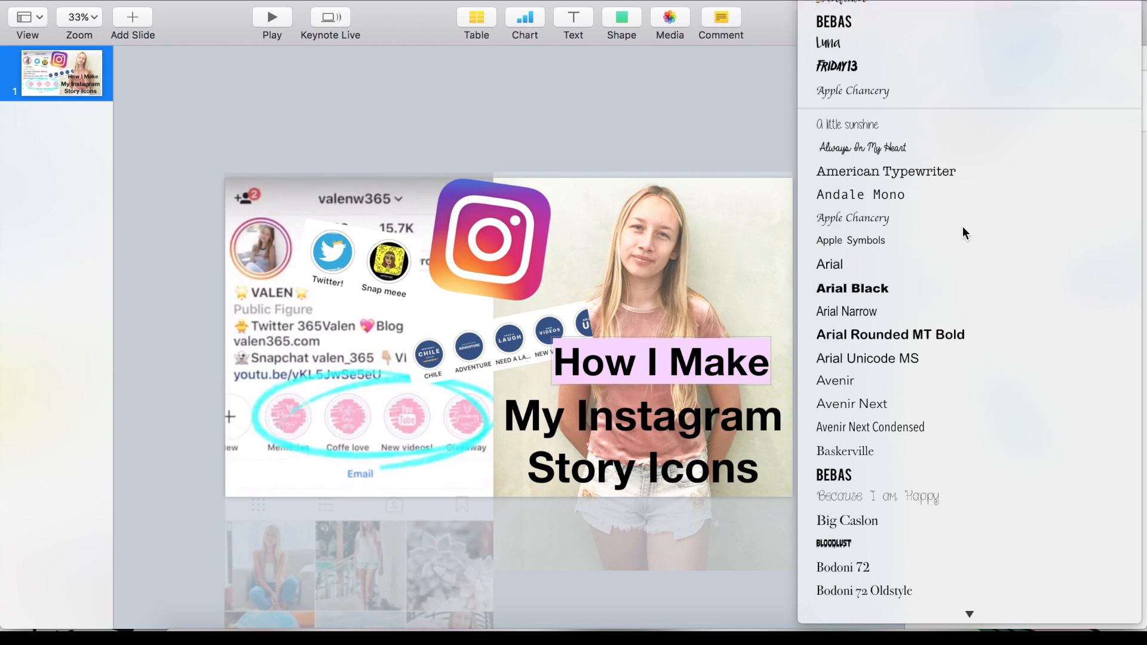
key(Return)
click(698, 317)
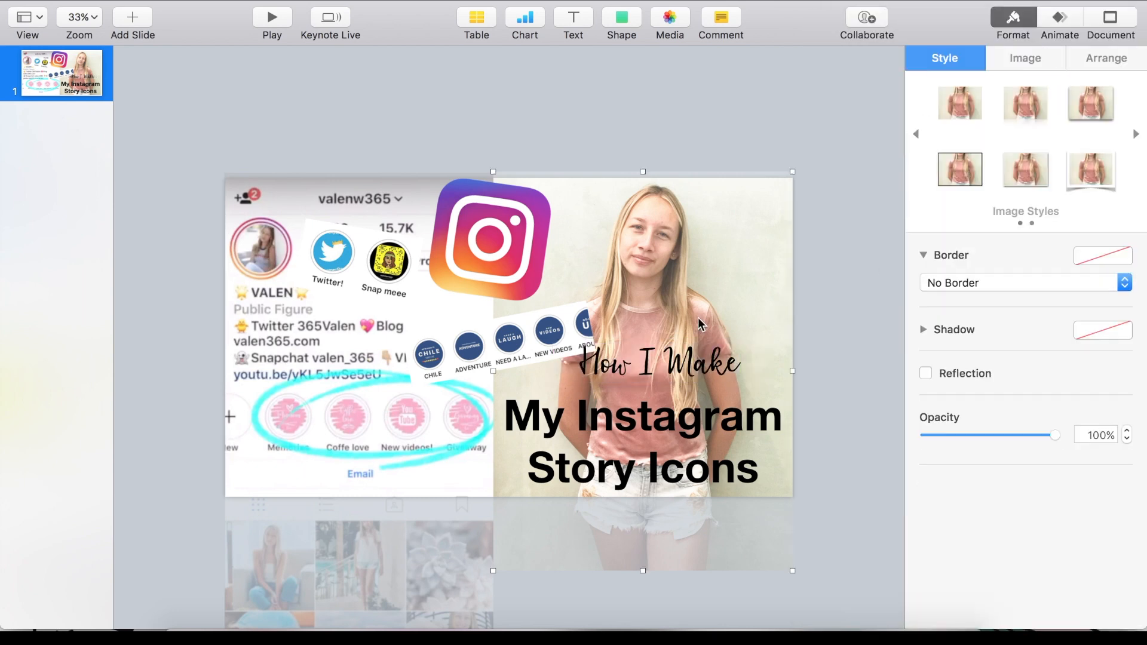
drag(687, 358, 687, 363)
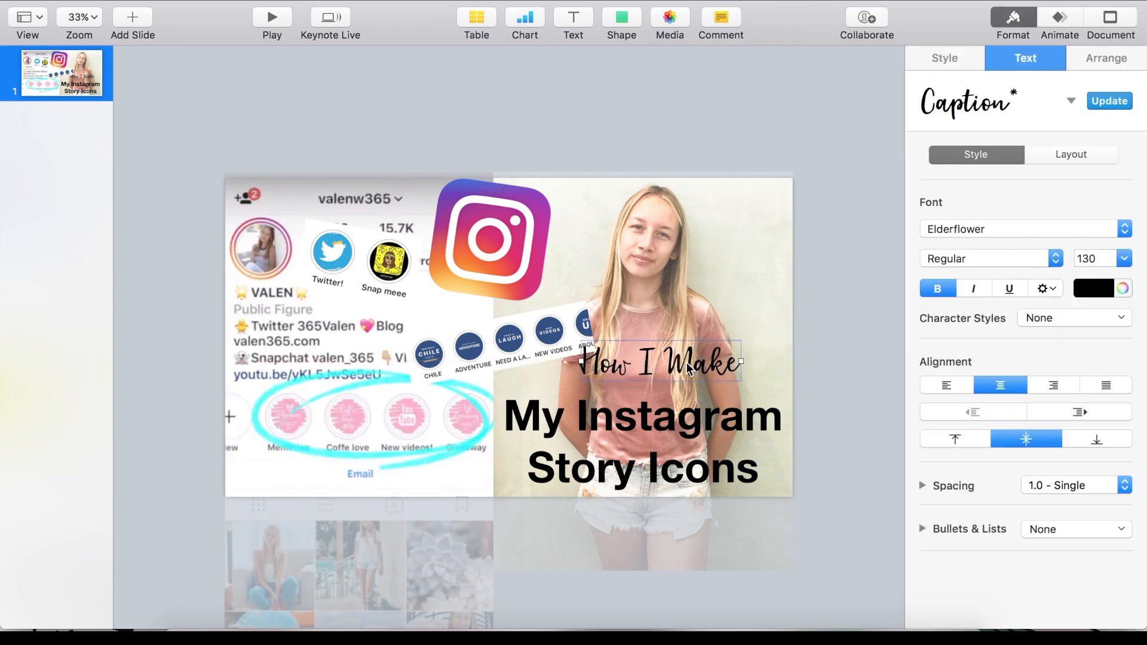
click(675, 326)
Duplicate the "My Instagram Story Icons" text box and color the copy's text white.
click(654, 423)
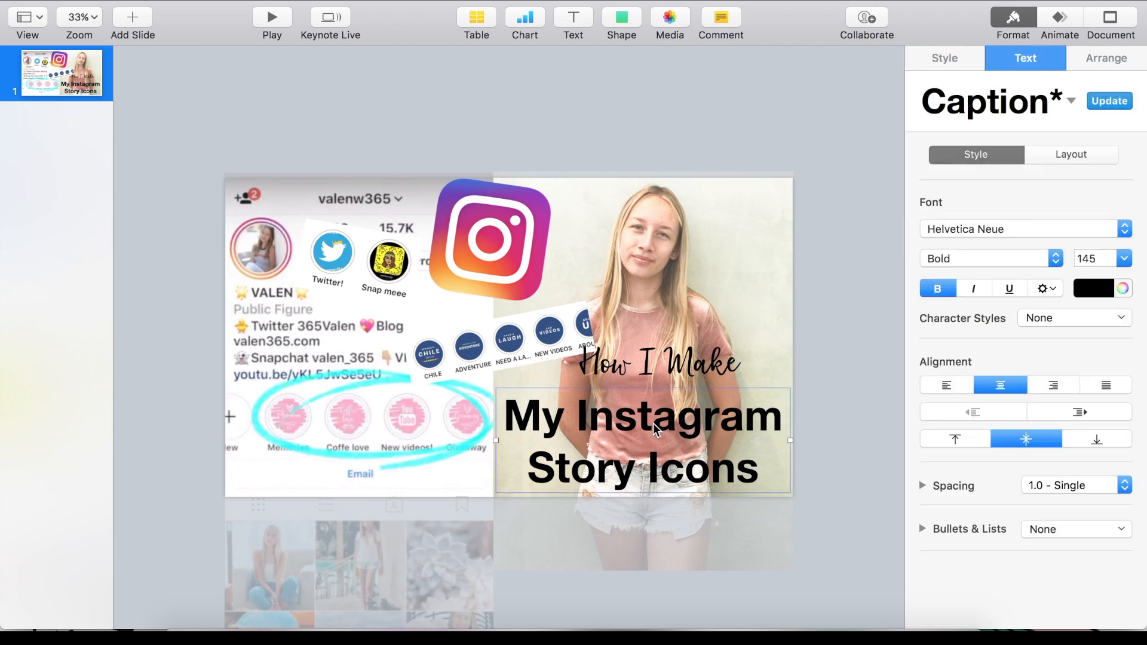
key(super+v)
drag(579, 428, 483, 404)
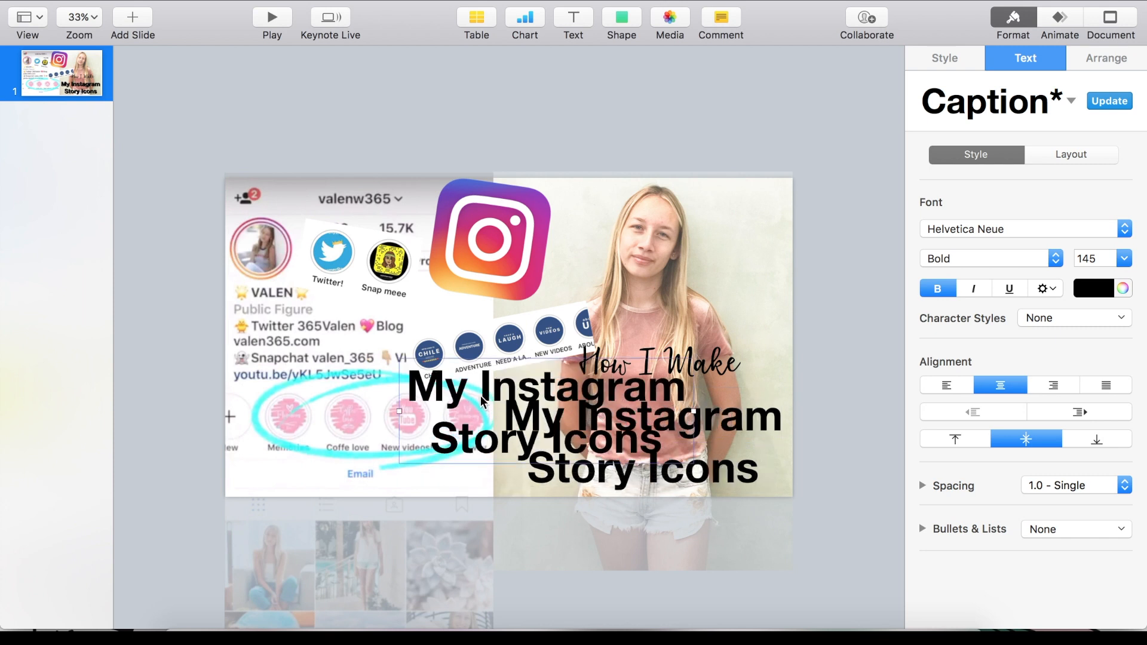
triple_click(481, 396)
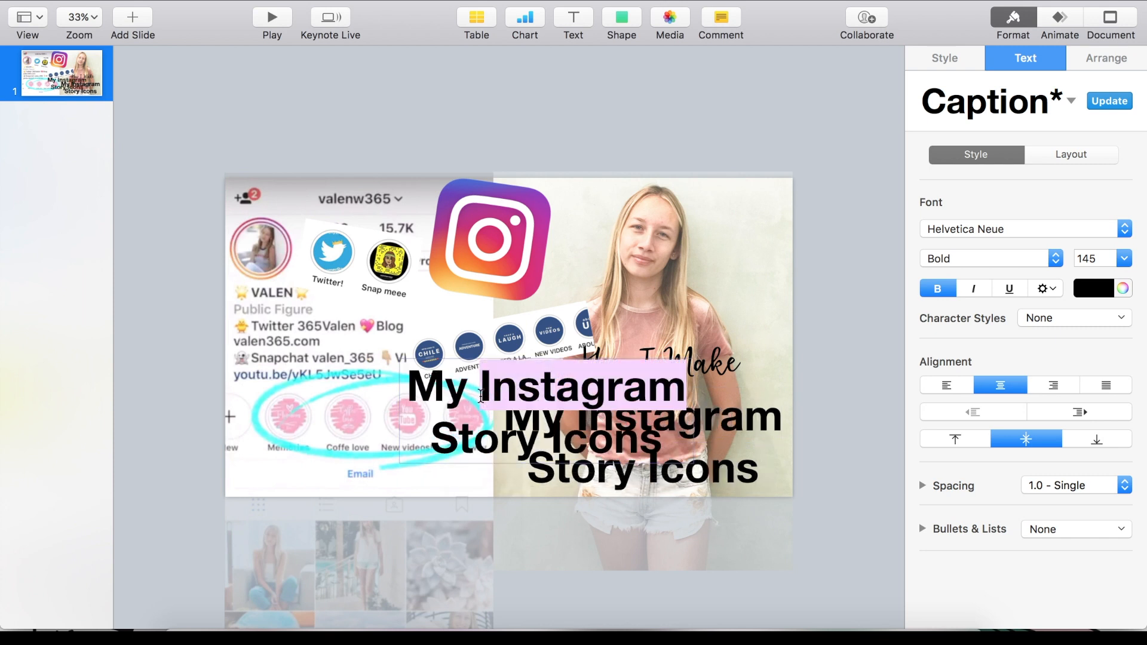
click(1102, 289)
click(941, 398)
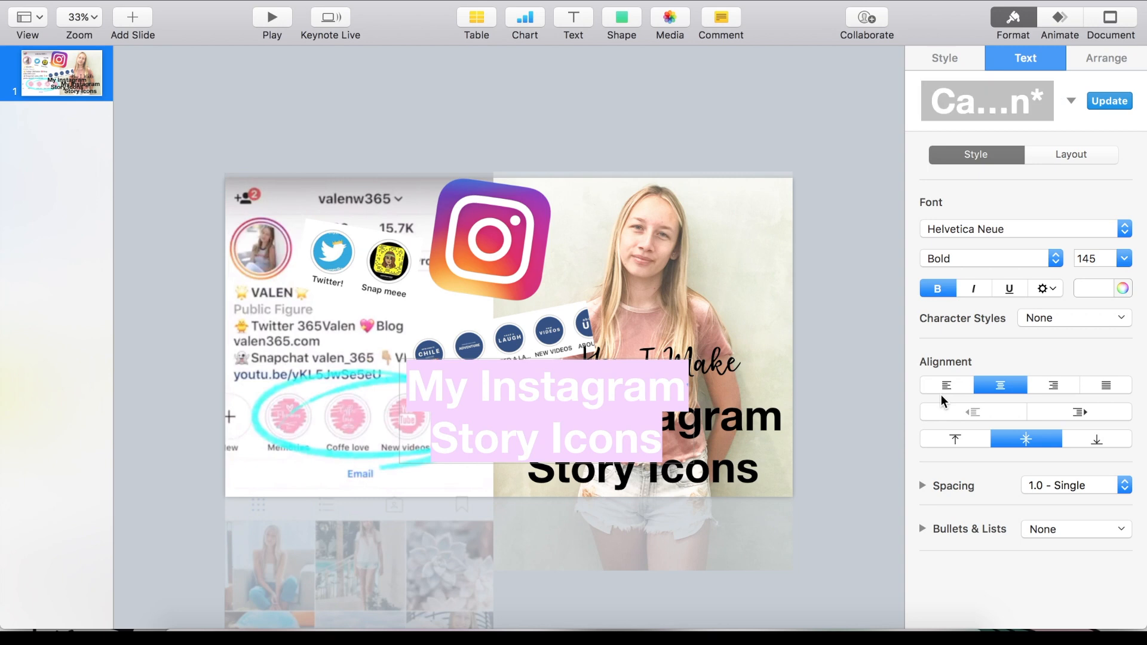
Lay the white "My Instagram Story Icons" copy over the black one, offset slightly upward.
click(629, 396)
drag(629, 397, 689, 423)
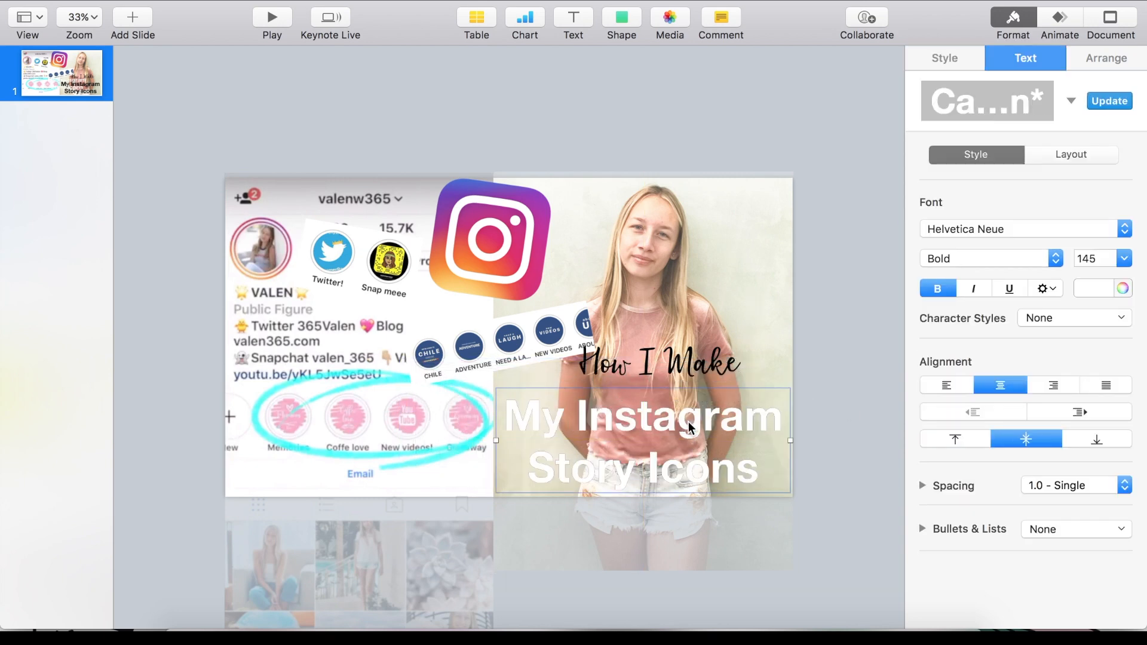
drag(621, 416, 622, 412)
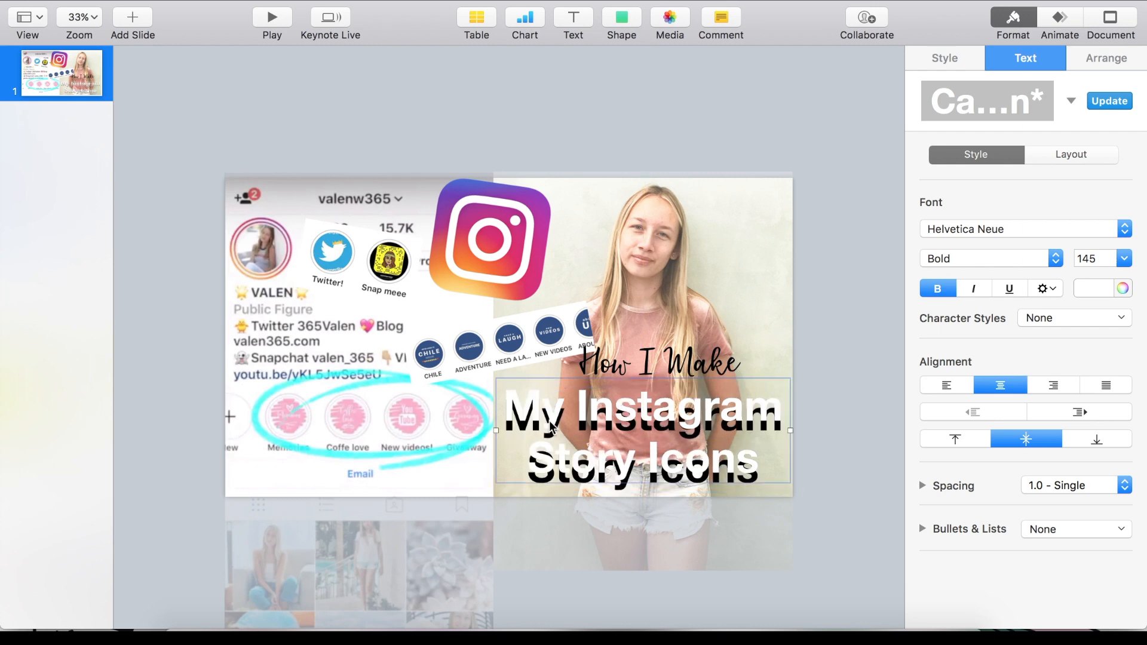
click(440, 450)
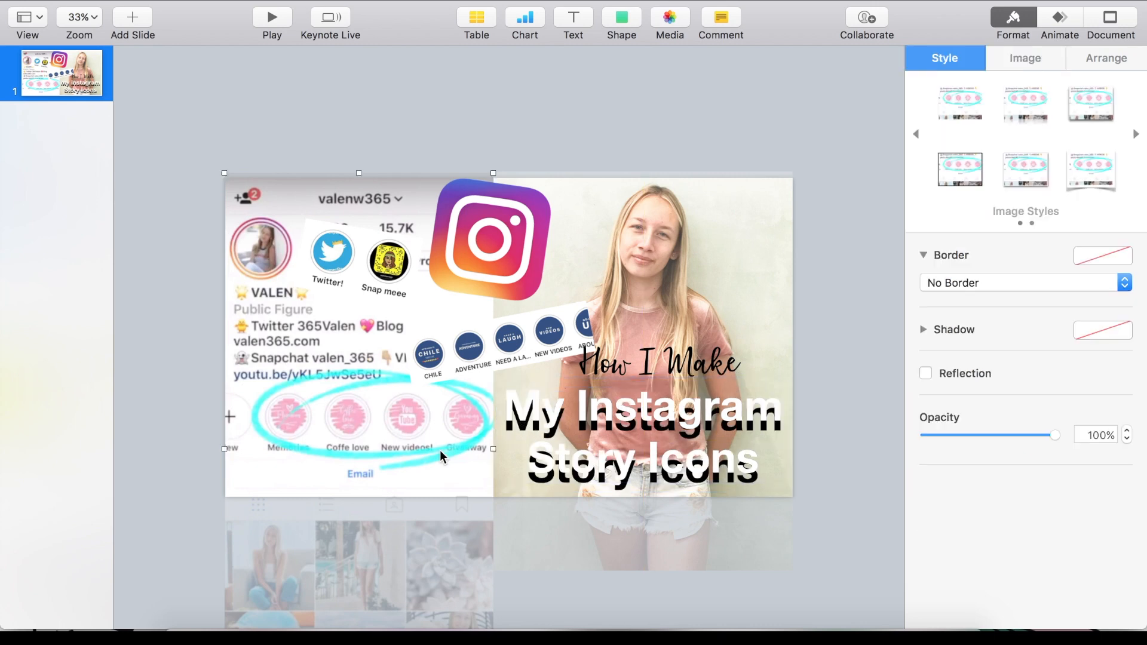
Bring the black "My Instagram Story Icons" text to the front and offset it slightly over the white copy as a shadow effect.
drag(583, 411, 583, 347)
drag(634, 460, 480, 426)
drag(679, 384, 679, 456)
drag(410, 428, 448, 435)
click(1096, 59)
click(974, 102)
drag(518, 402, 625, 422)
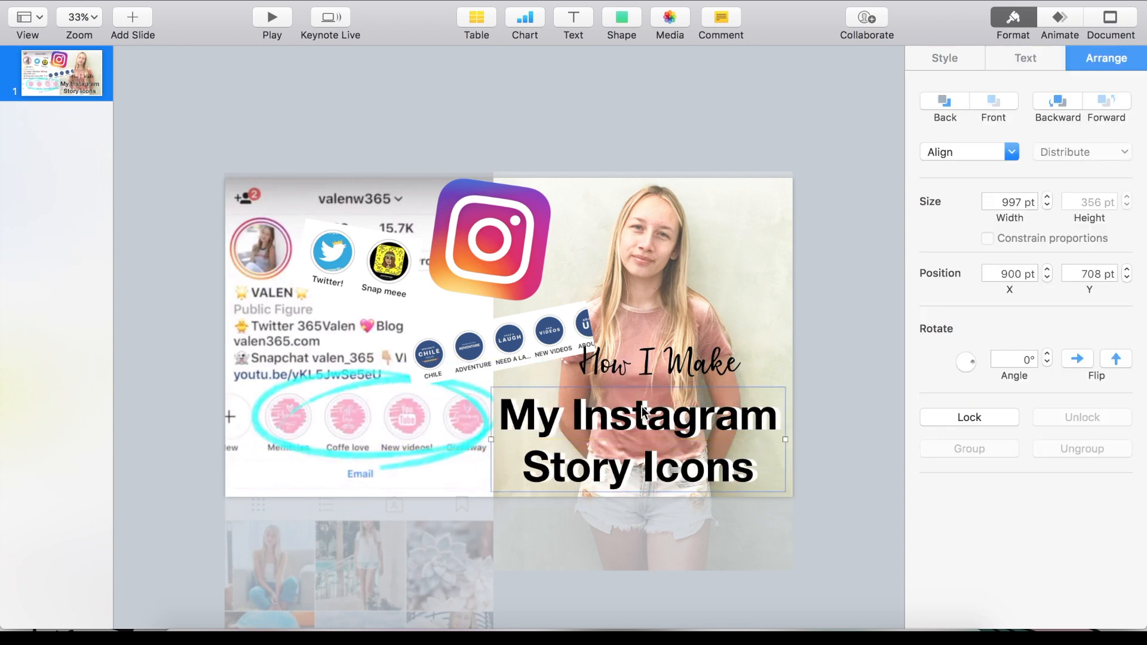
click(760, 528)
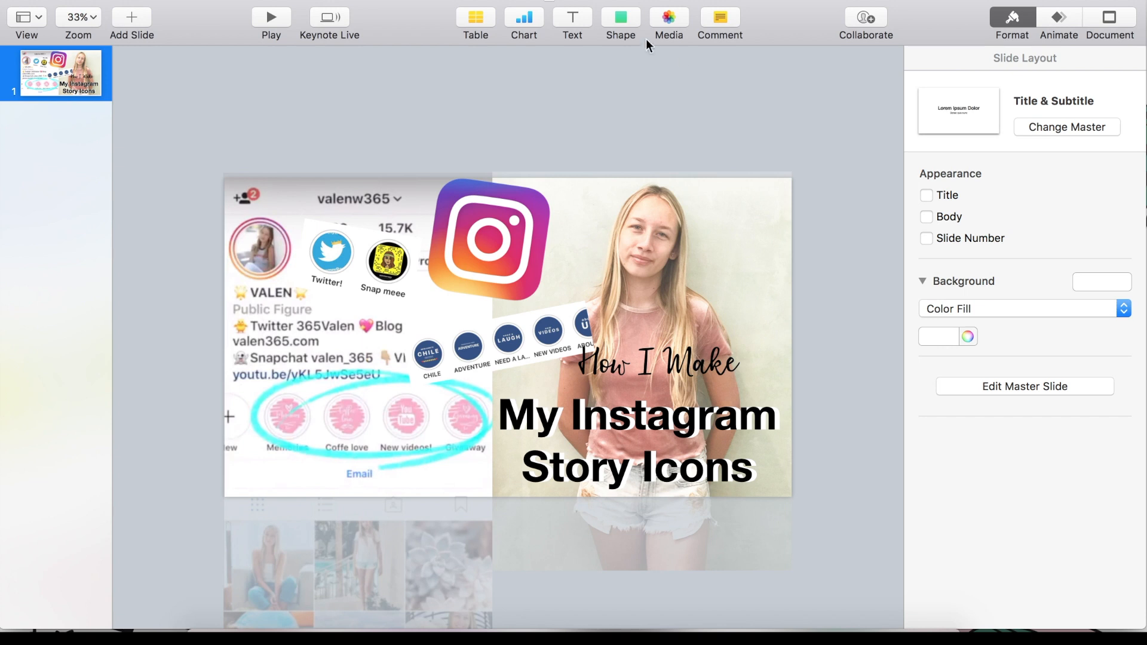
Add a text box containing the letter "h" on the portrait and set its font to Chin up Buttercup Elements.
click(573, 18)
drag(531, 337, 641, 293)
text(h)
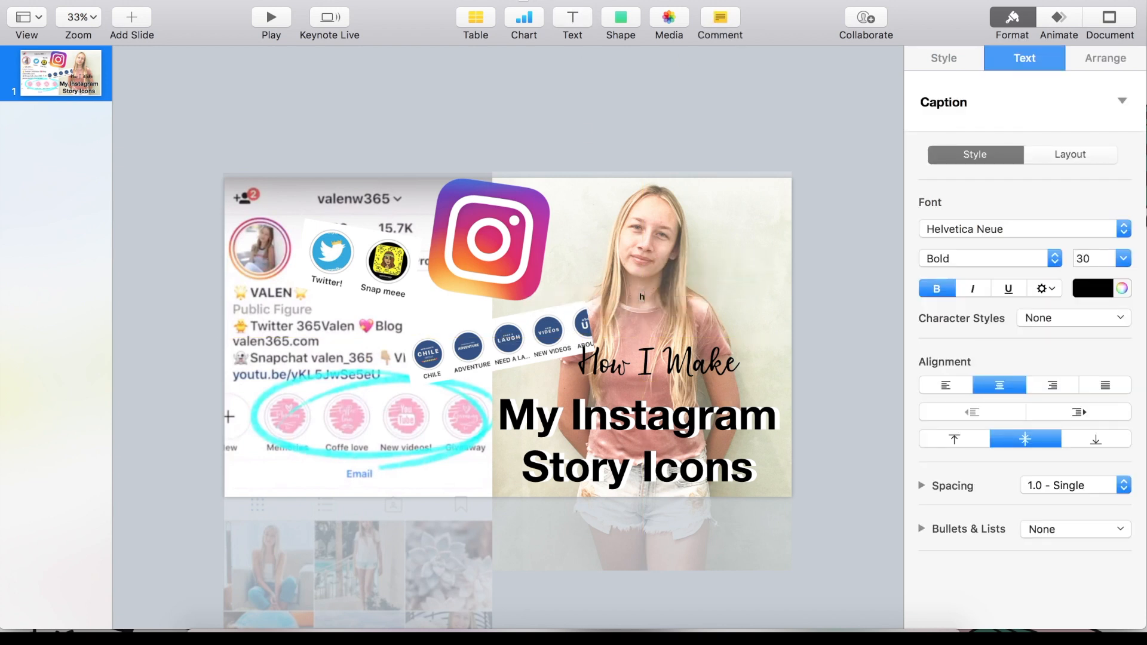
click(1048, 231)
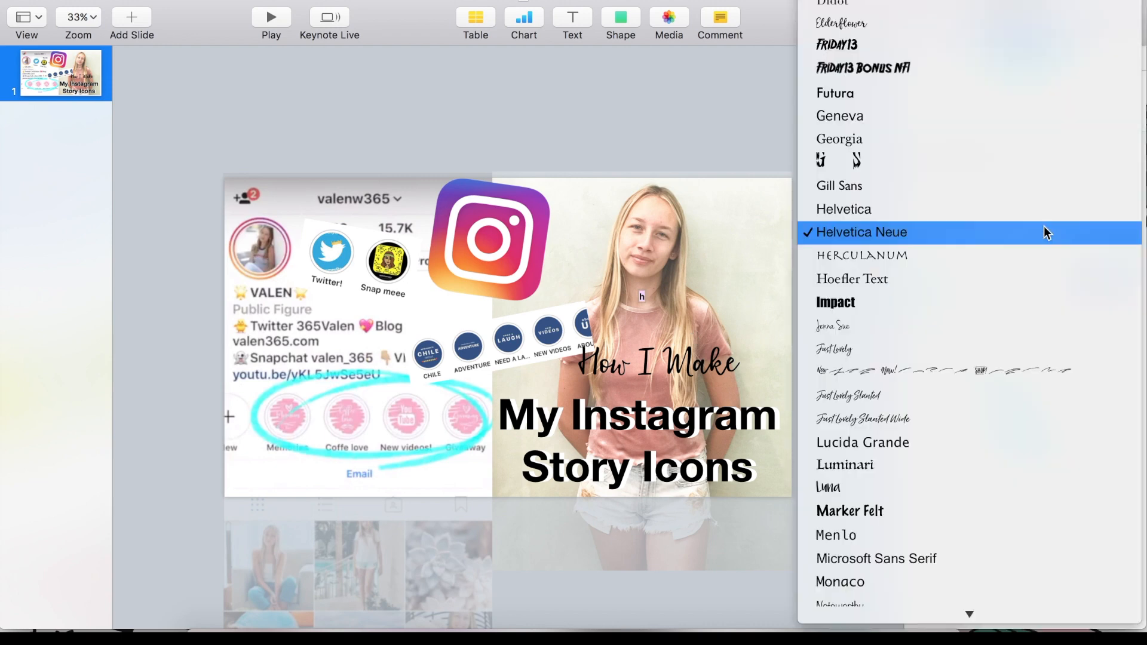
scroll(1048, 231, up, 15)
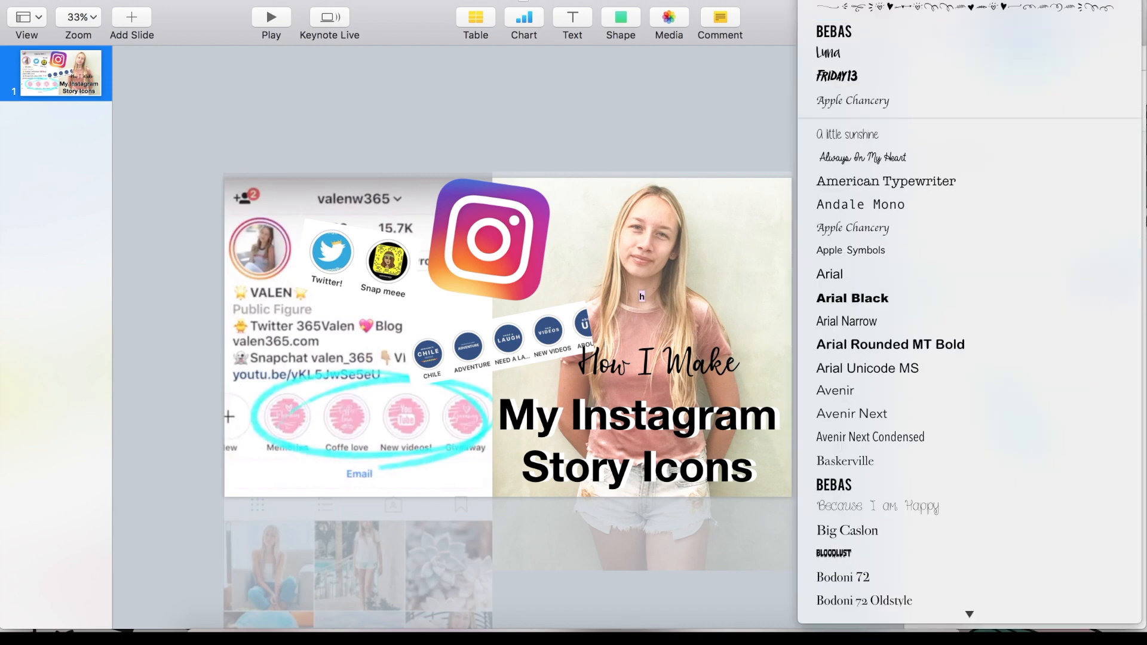
click(907, 10)
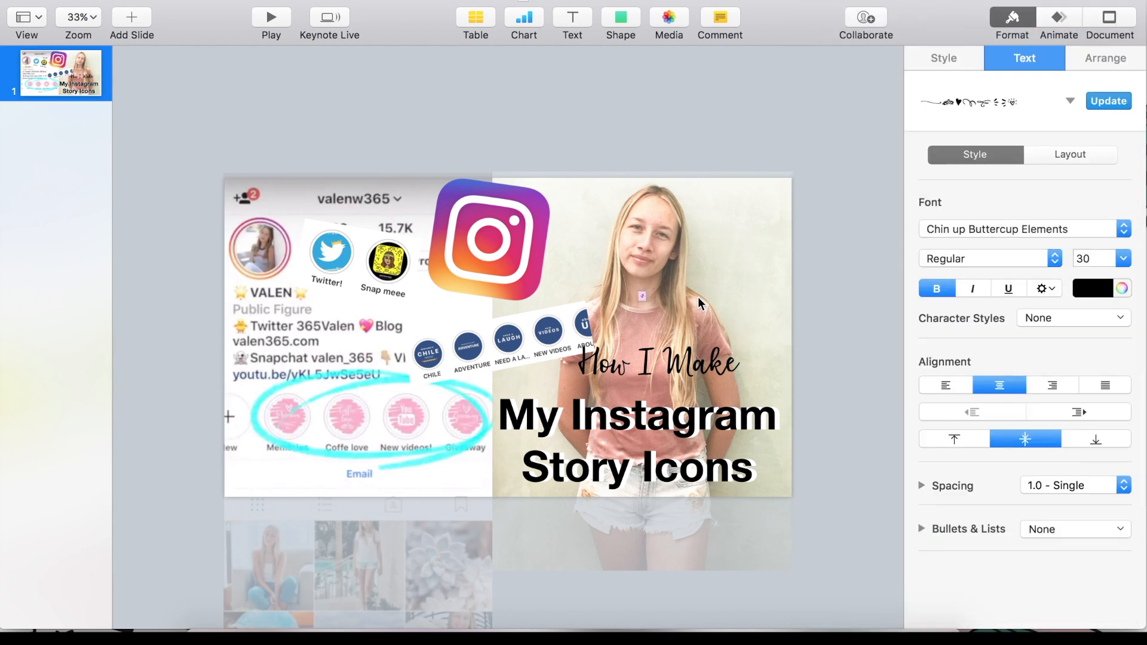
click(687, 299)
Set the ornament character to size 150 and place it at the end of the "How I Make" text.
click(643, 296)
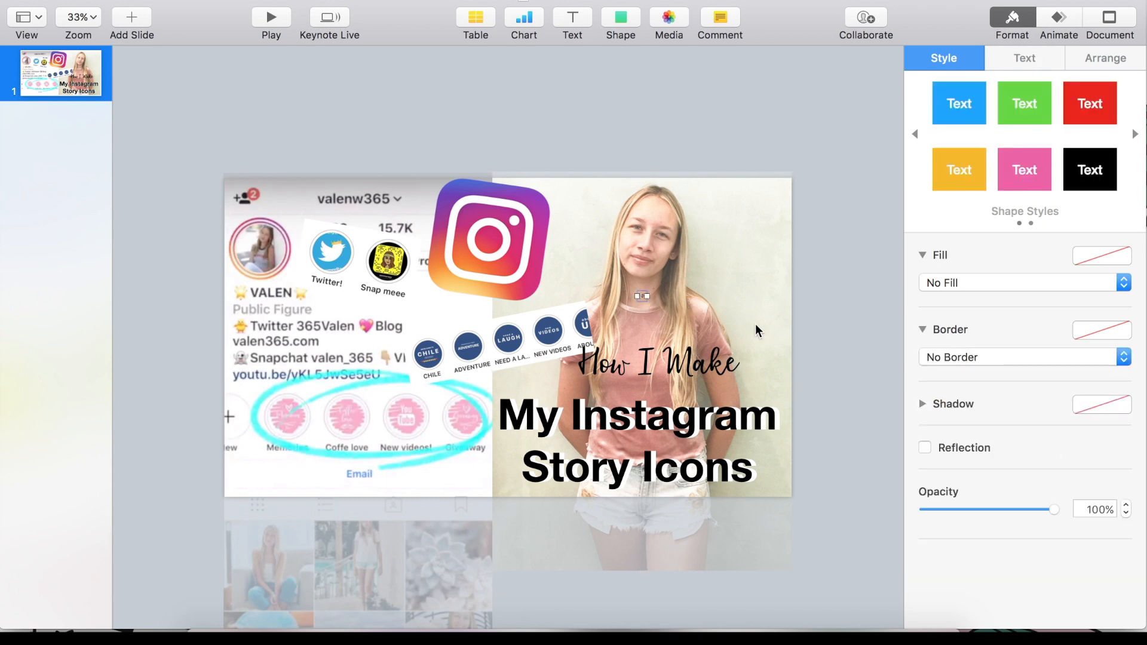
click(1021, 61)
double_click(1092, 262)
text(150)
key(Return)
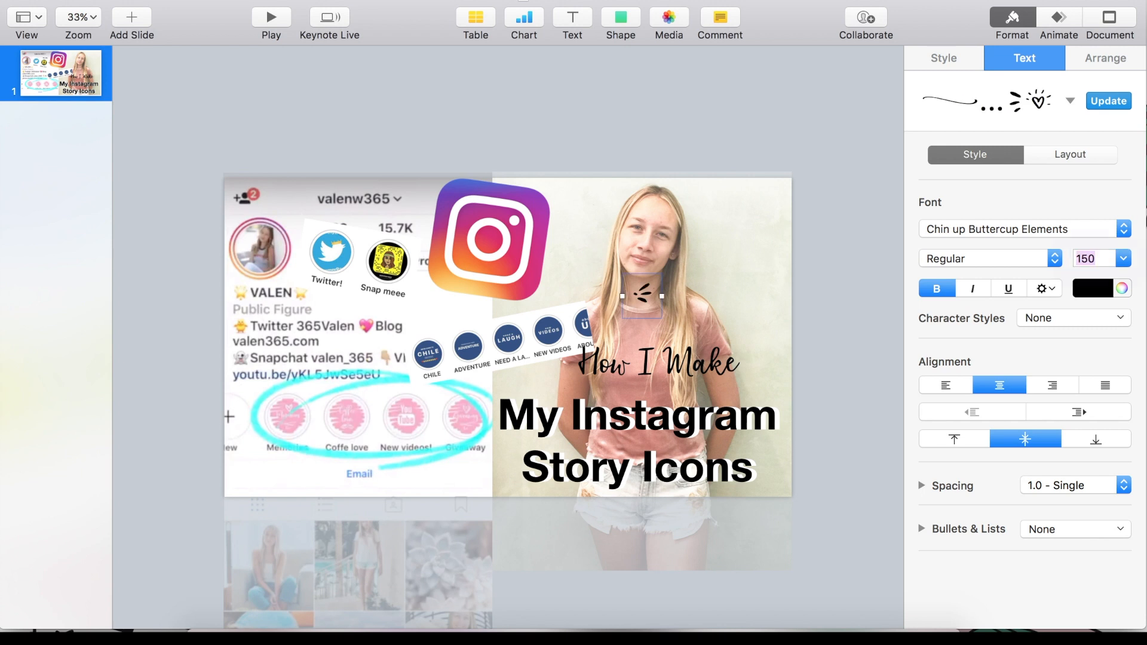
click(722, 281)
drag(645, 288, 756, 364)
click(747, 340)
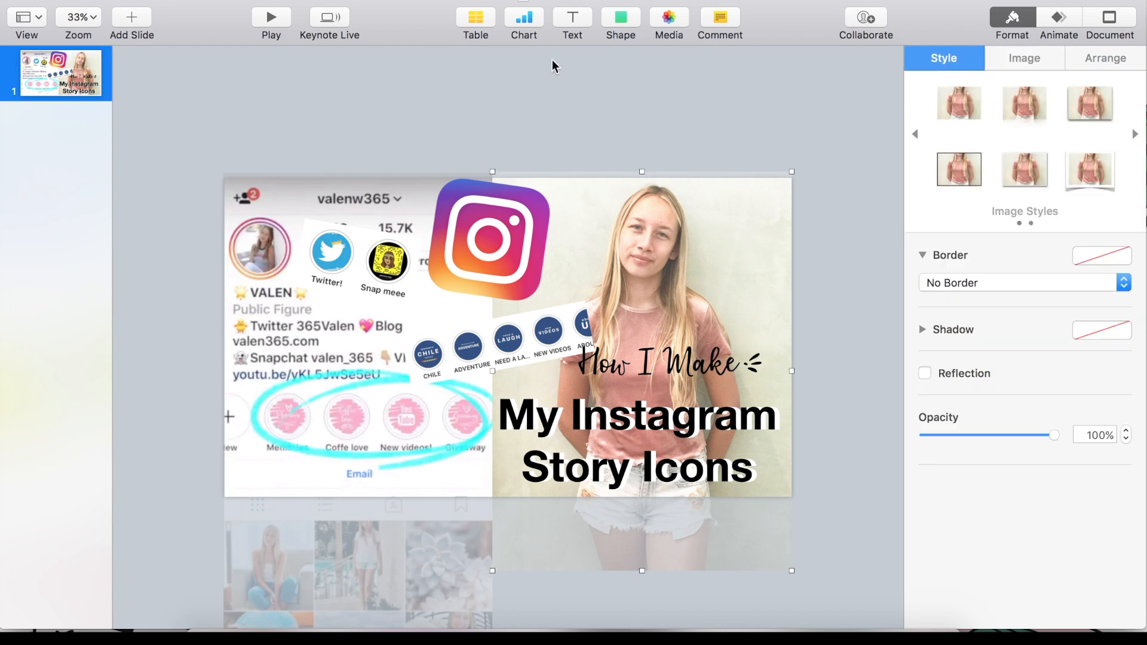